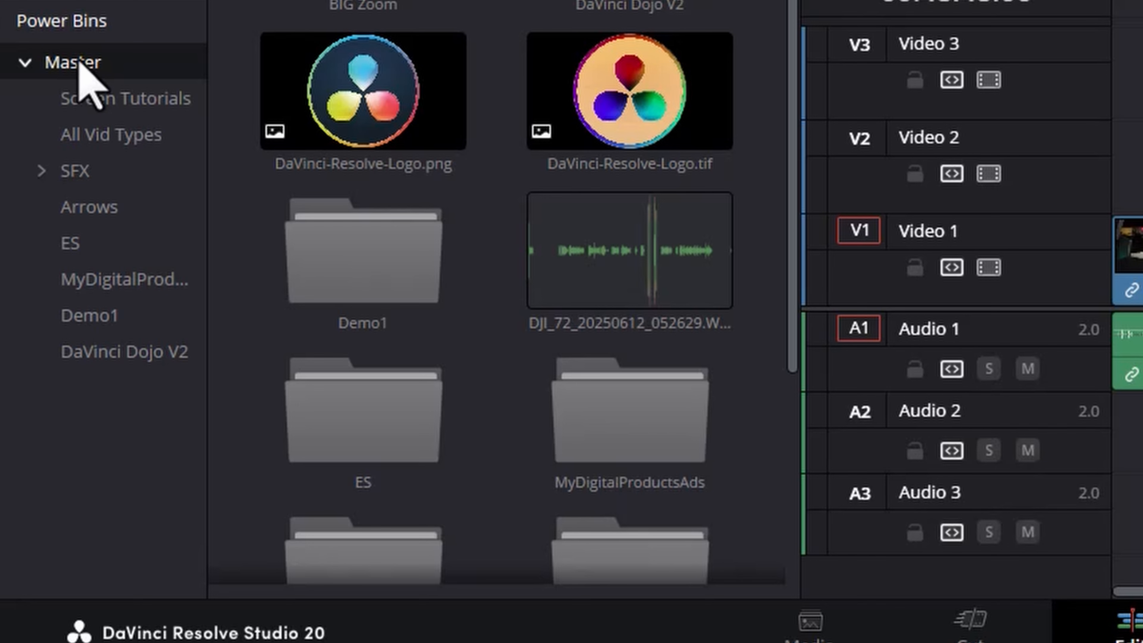
Create a power bin named Common under the Master power bin and open it.
right_click(89, 64)
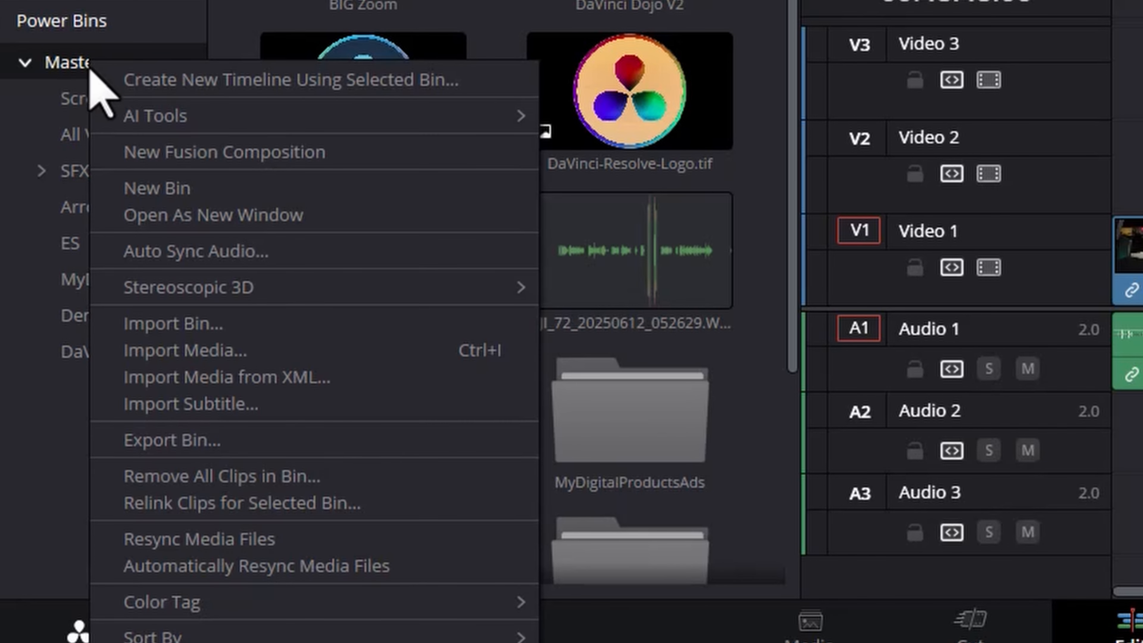
left_click(149, 189)
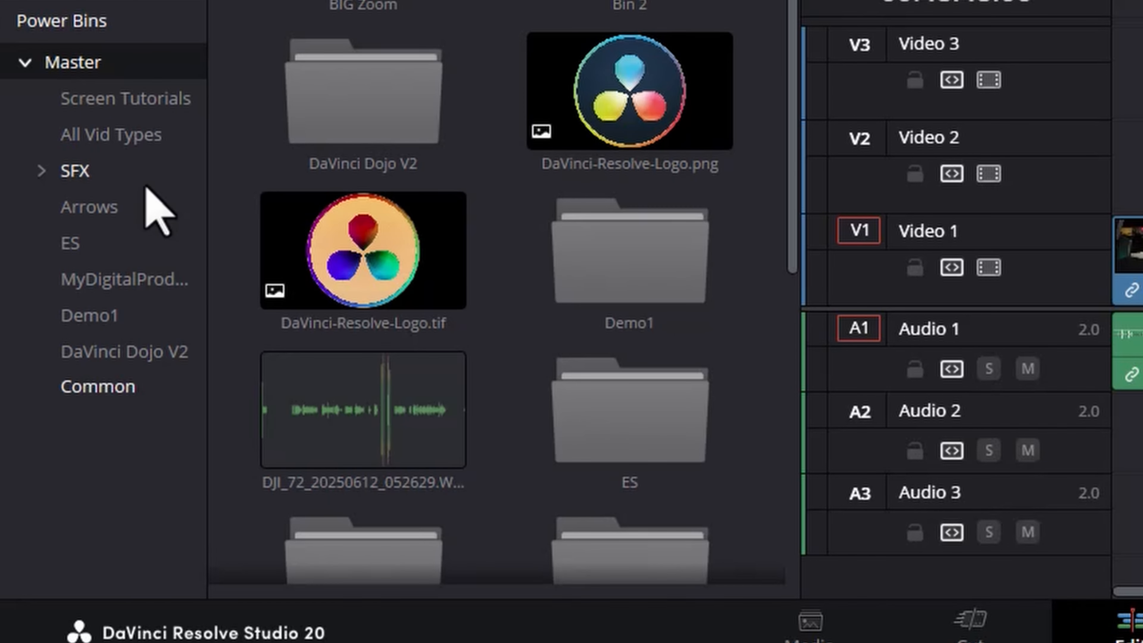
left_click(88, 396)
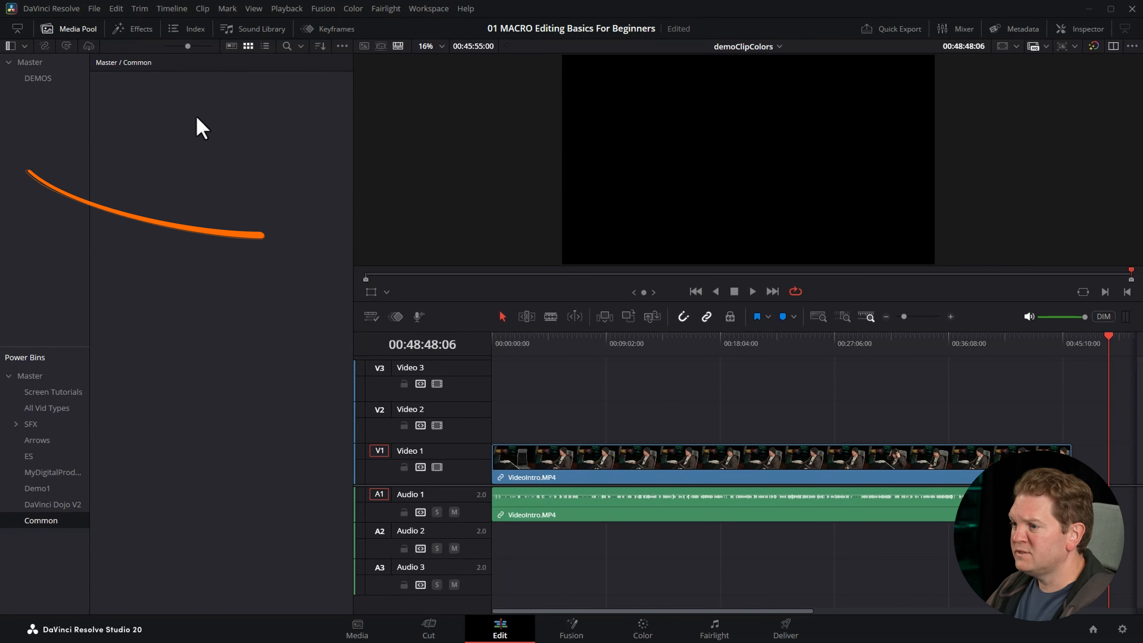
Hide the bin list of the media pool and bring it back.
left_click(10, 45)
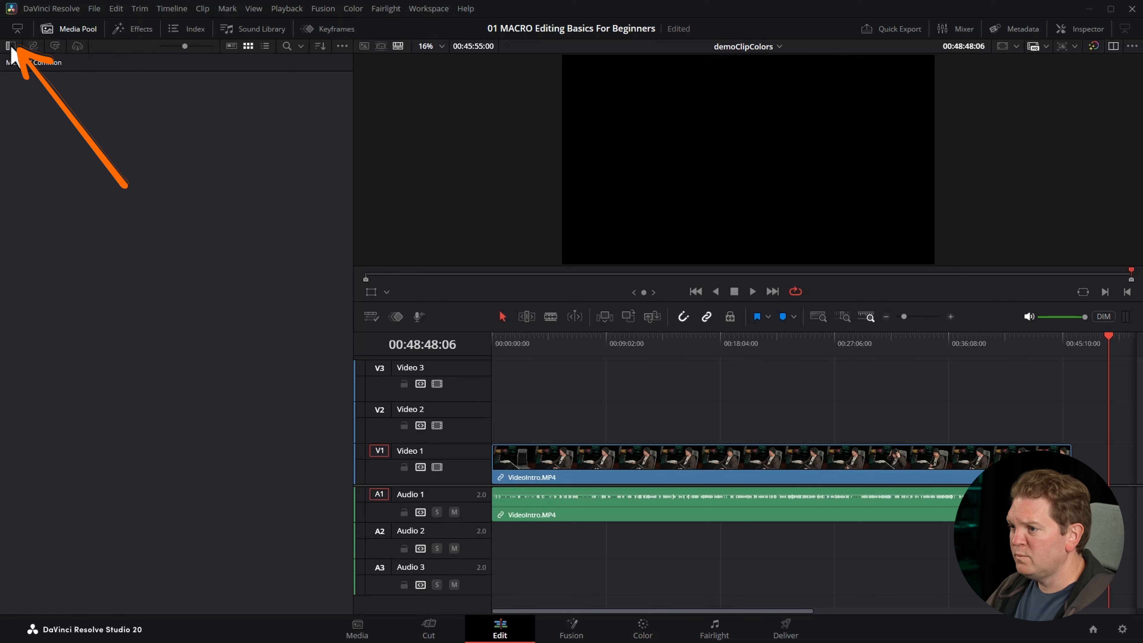
left_click(10, 45)
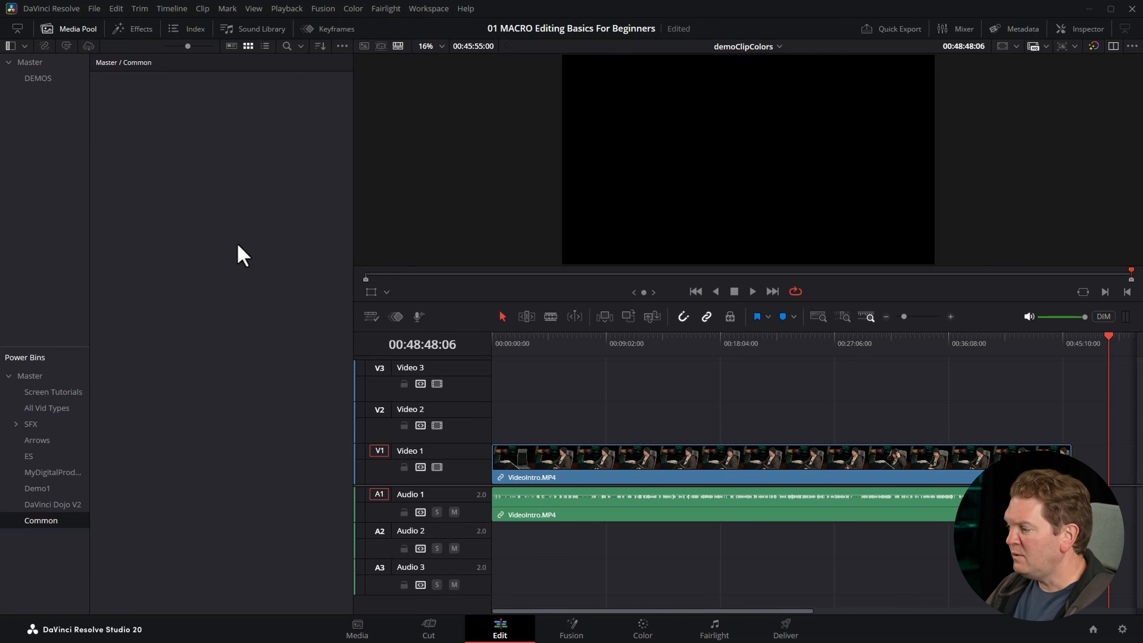
Add the VideoIntro.MP4 clip from the Video 1 track to the Common power bin.
left_click(734, 478)
left_click_drag(734, 451, 300, 236)
left_click_drag(148, 237, 221, 281)
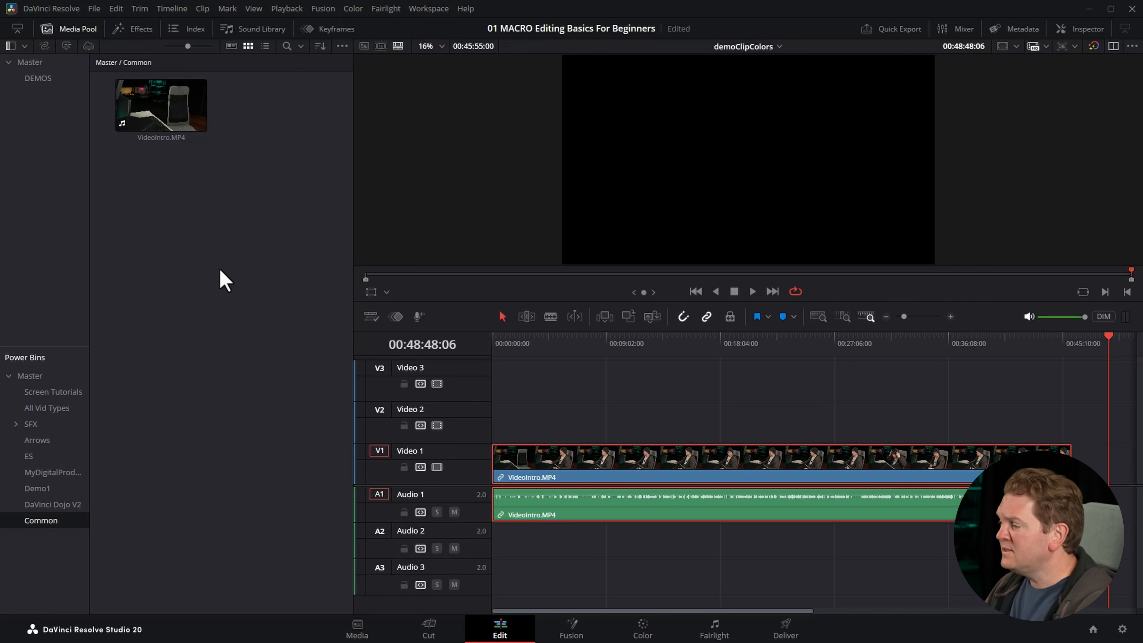
Delete VideoIntro.MP4 from the timeline and place it again from the Common power bin at the start of Video 1.
key("Delete")
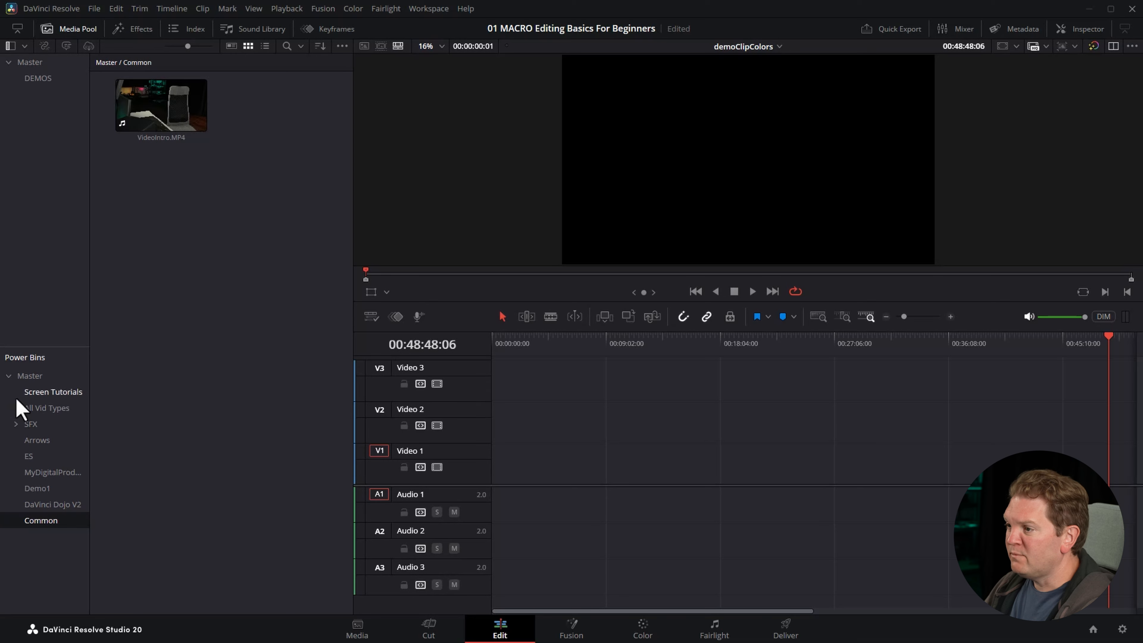
left_click_drag(153, 113, 498, 498)
left_click_drag(550, 349, 487, 346)
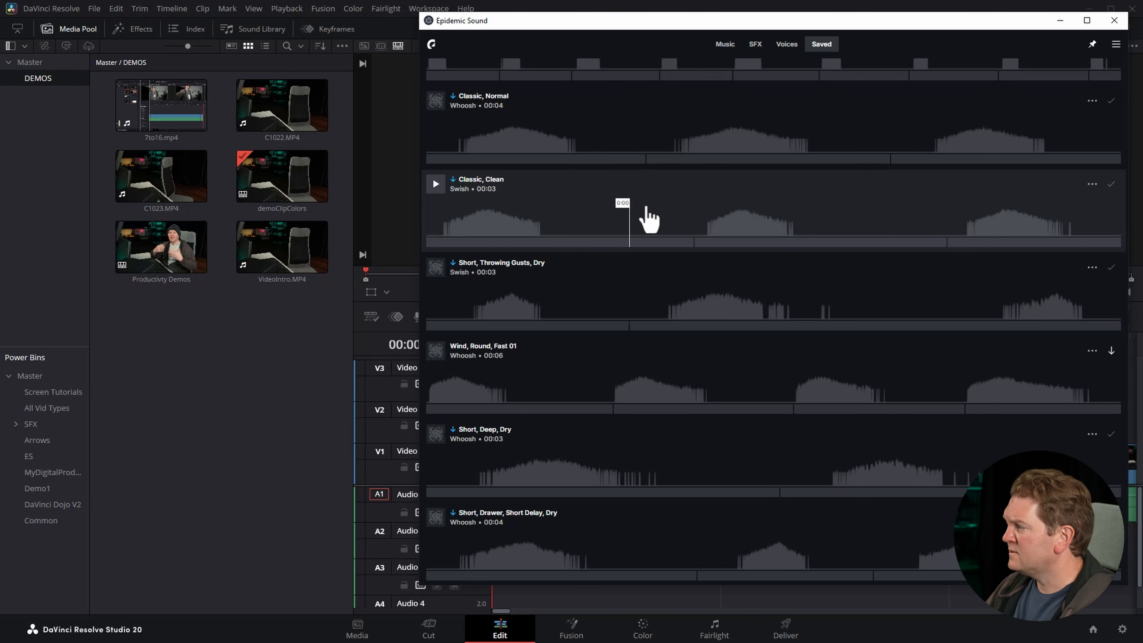
Import the "Classic, Normal" whoosh from Epidemic Sound at the playhead and trim its end so only the first whoosh remains.
left_click(1092, 101)
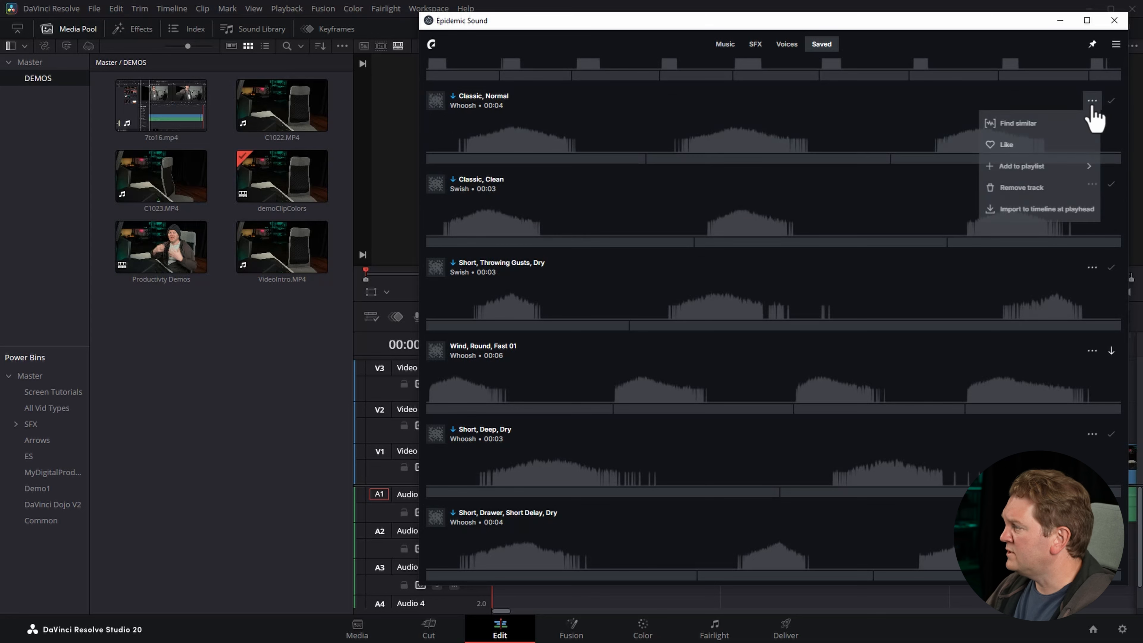
left_click(1045, 211)
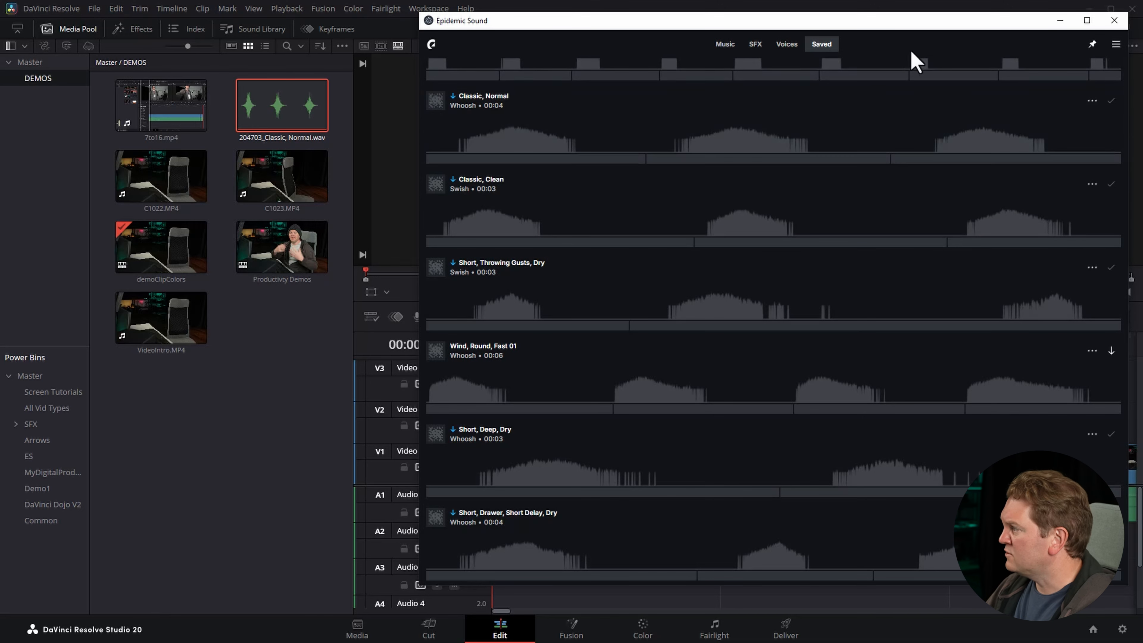
left_click_drag(633, 587, 634, 517)
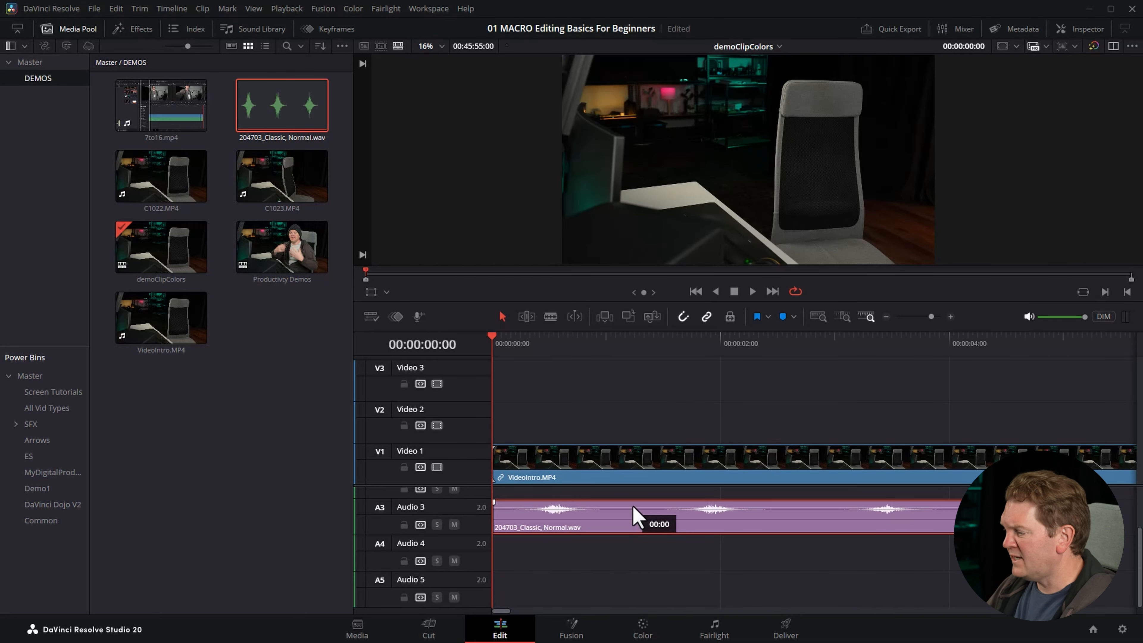
left_click_drag(971, 522, 625, 523)
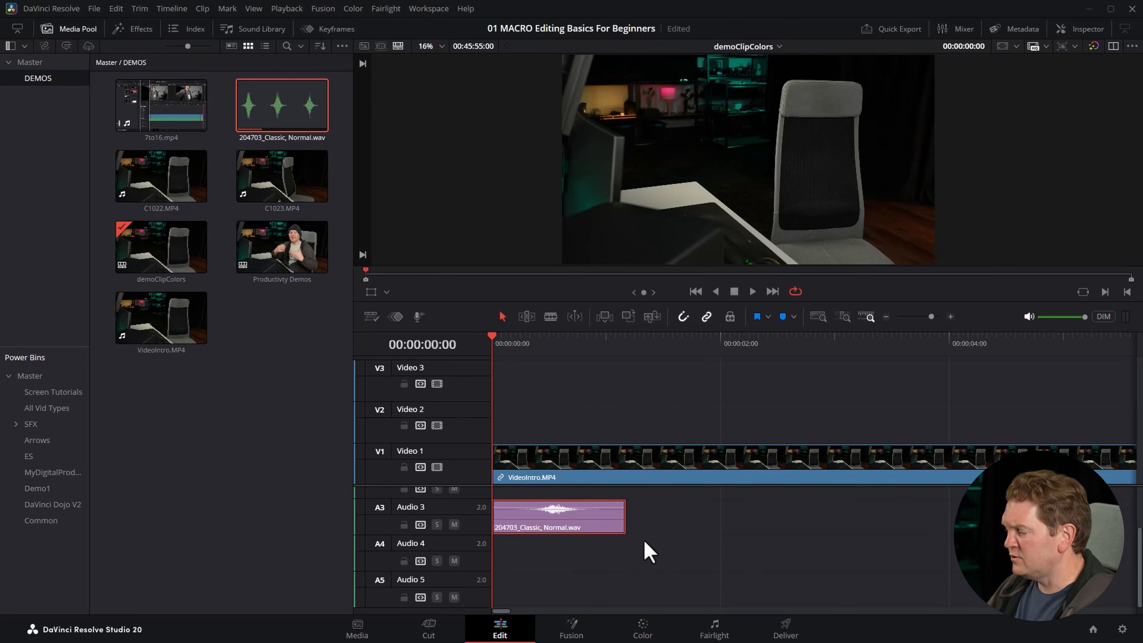
Add the trimmed whoosh to the Common power bin and place a second copy on Audio 3 at about two seconds.
left_click(53, 524)
left_click_drag(568, 498, 184, 253)
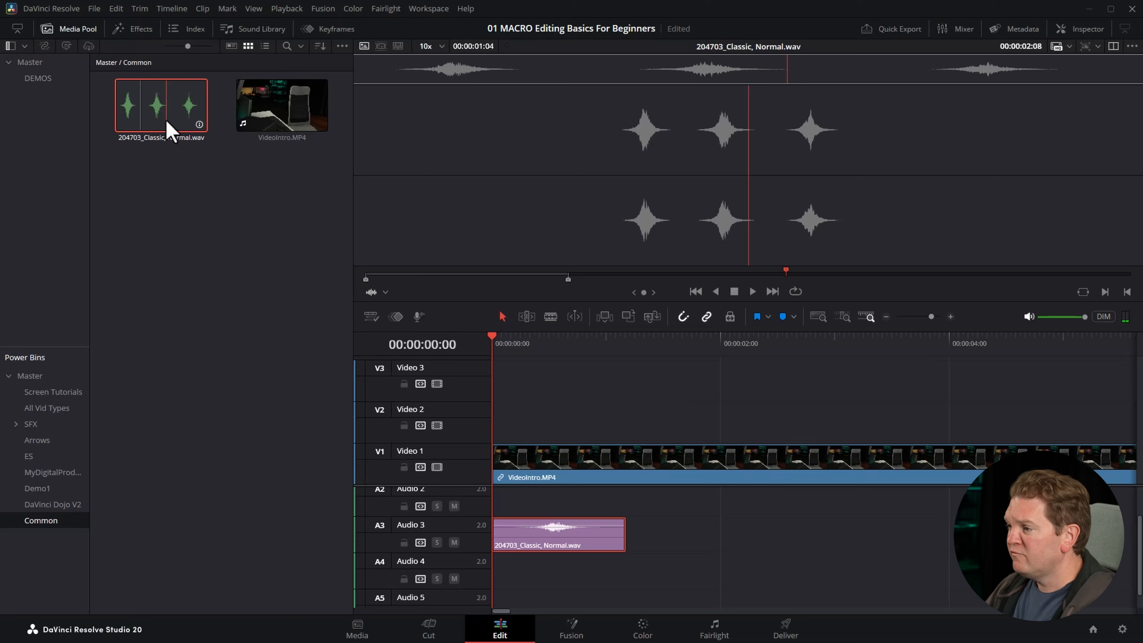
left_click_drag(169, 130, 736, 534)
left_click(780, 347)
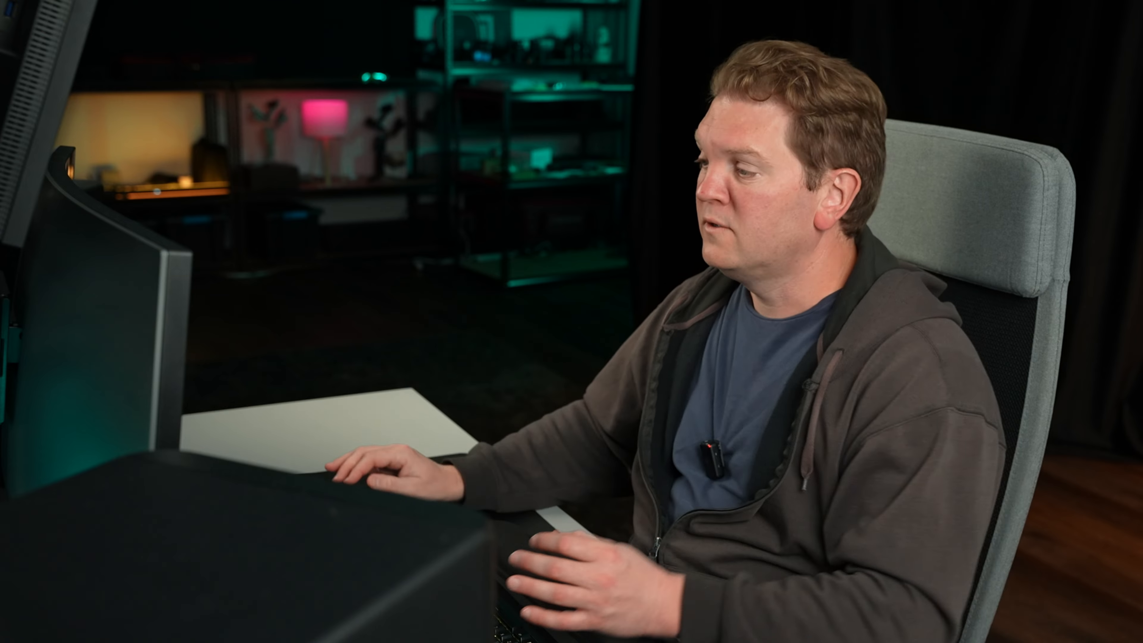
left_click(722, 348)
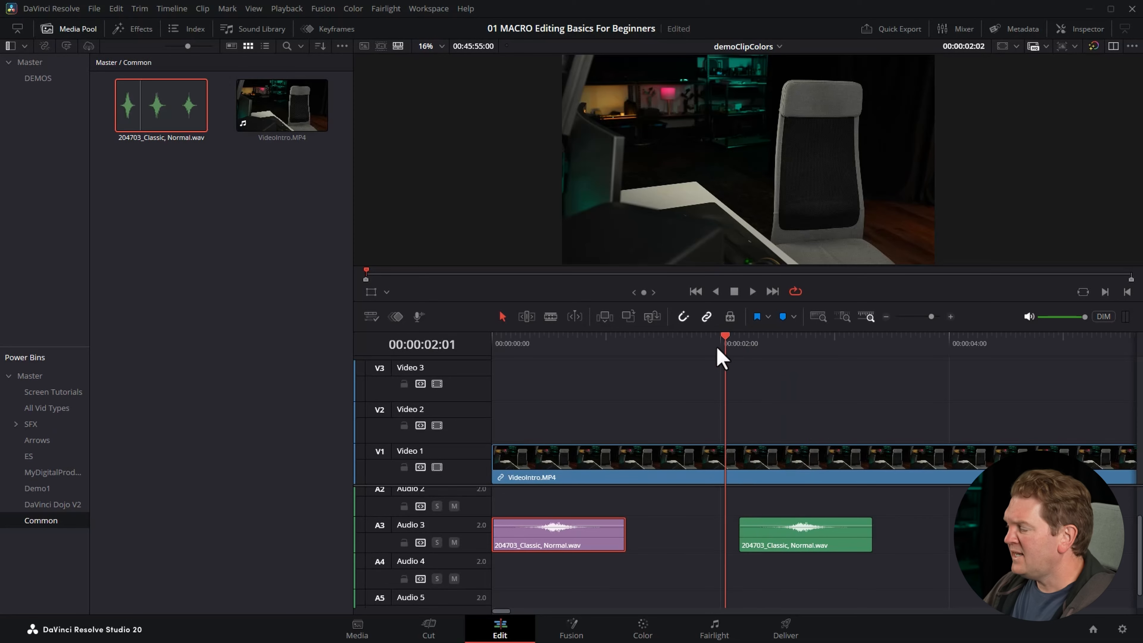
left_click_drag(718, 350, 690, 350)
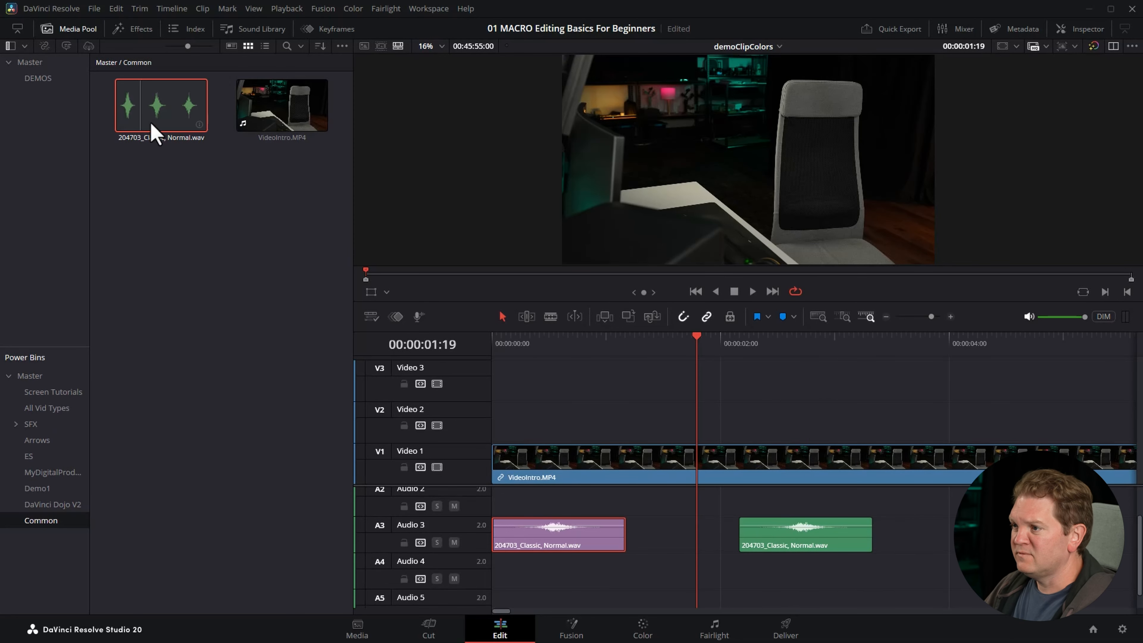
Show the effects library and open the project's Master bin, giving the project bin list more height.
left_click(131, 31)
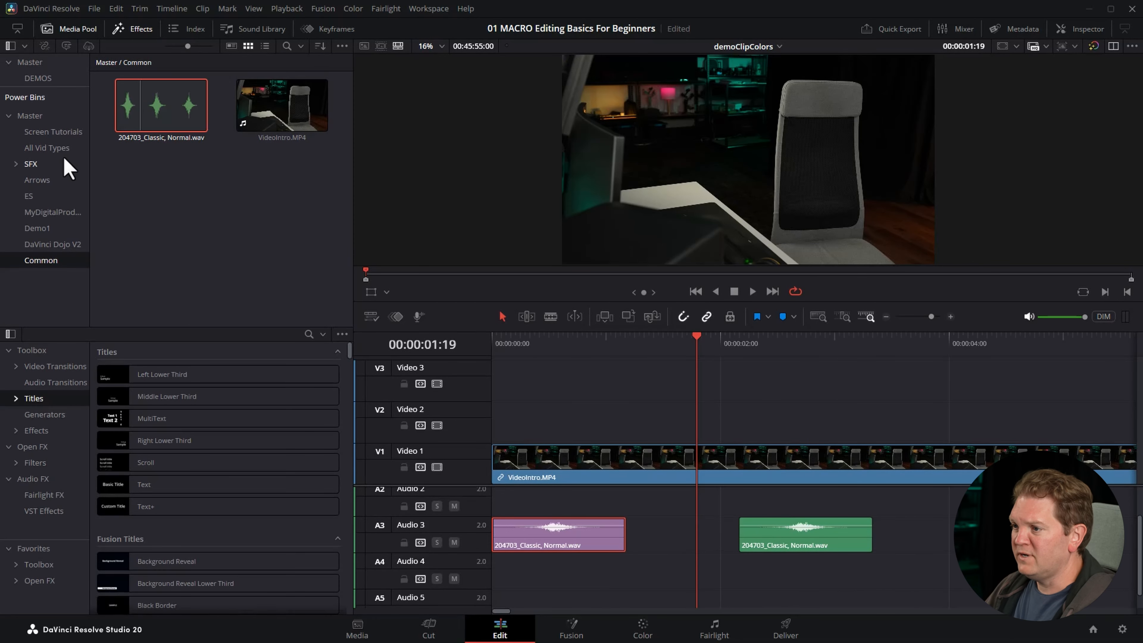
left_click_drag(72, 88, 61, 153)
left_click(32, 63)
Apply the mHowTo Flash Zoom effect from MotionVFX to the VideoIntro.MP4 clip on Video 1.
left_click(55, 366)
left_click(16, 447)
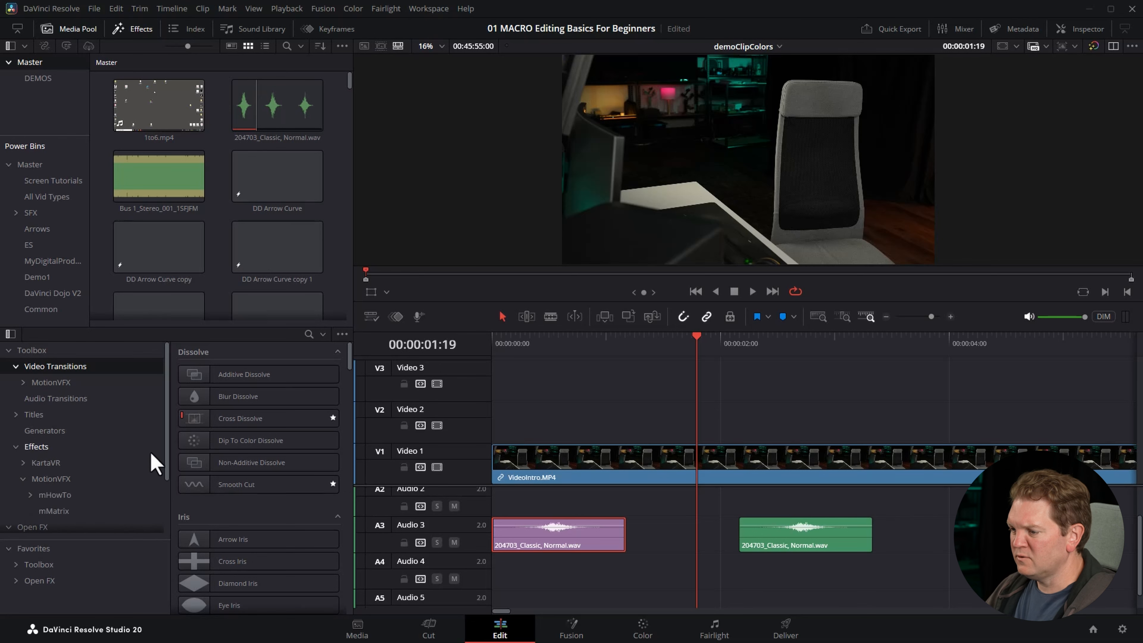
scroll(153, 464, "down", 2)
left_click(48, 442)
left_click_drag(193, 440, 688, 464)
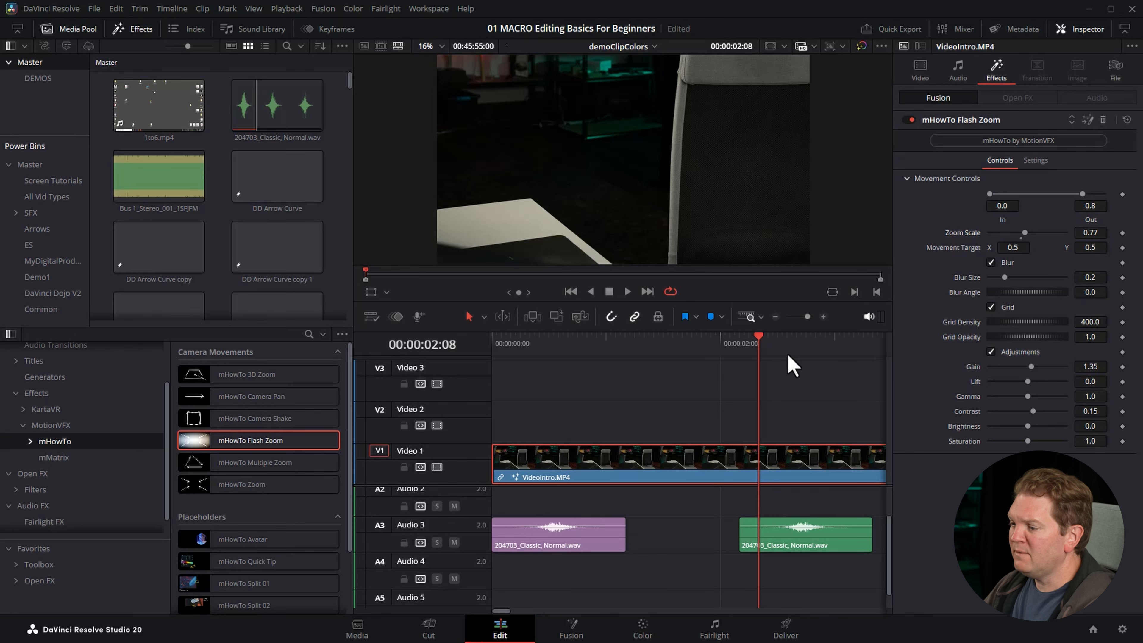
Add an Adjustment Clip on Video 2 above VideoIntro.MP4 and apply mHowTo Flash Zoom to it.
left_click(38, 378)
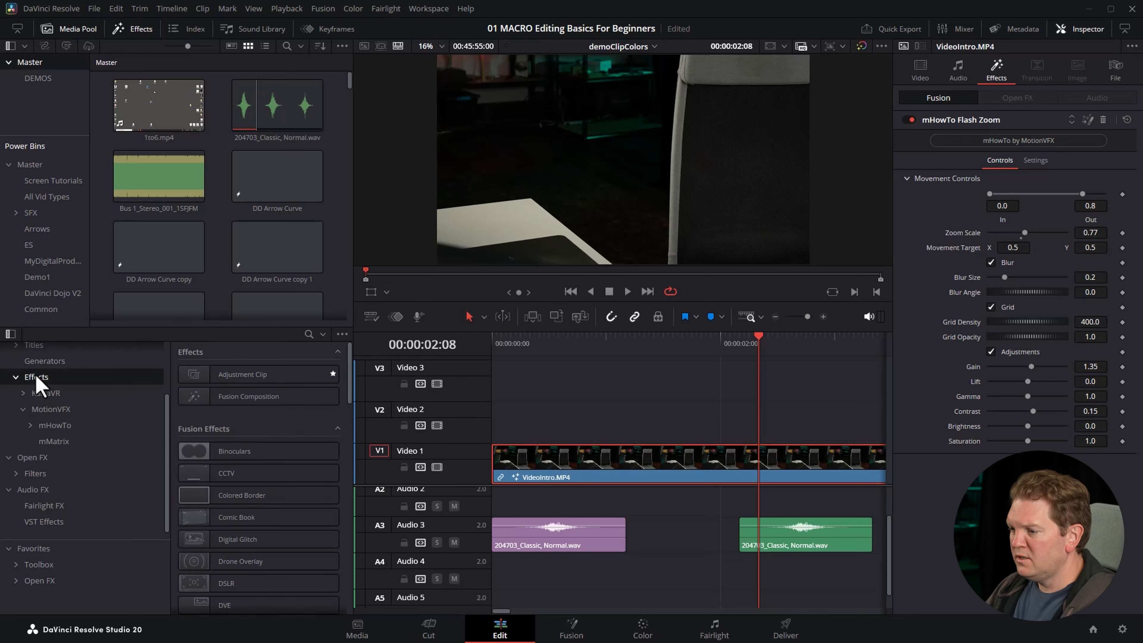
left_click_drag(203, 378, 554, 424)
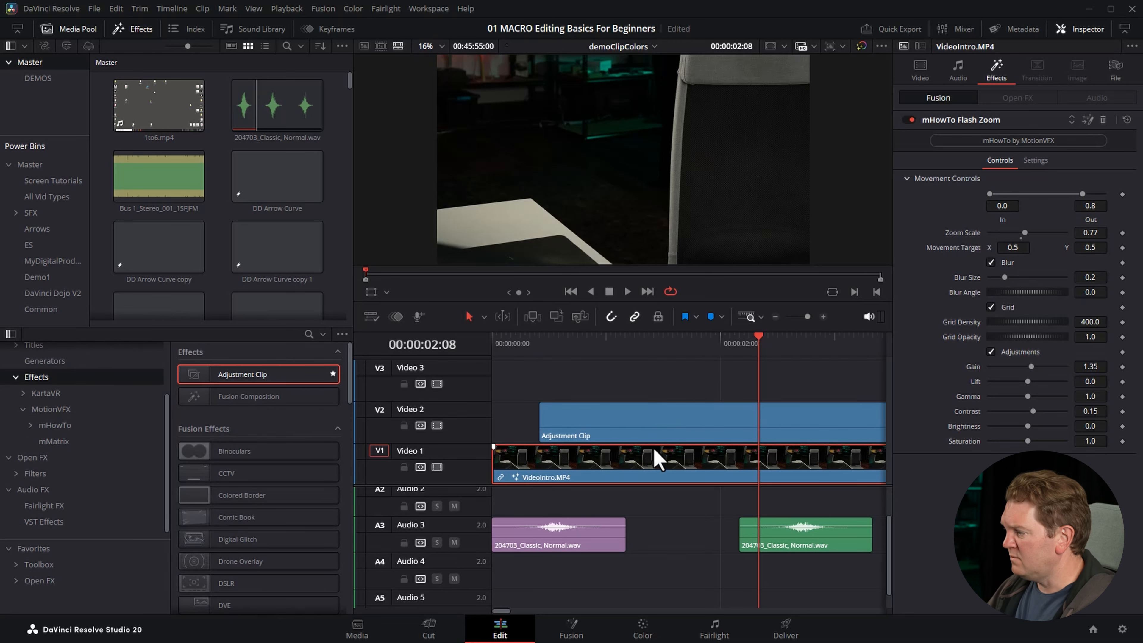
left_click(54, 426)
left_click_drag(221, 440, 745, 435)
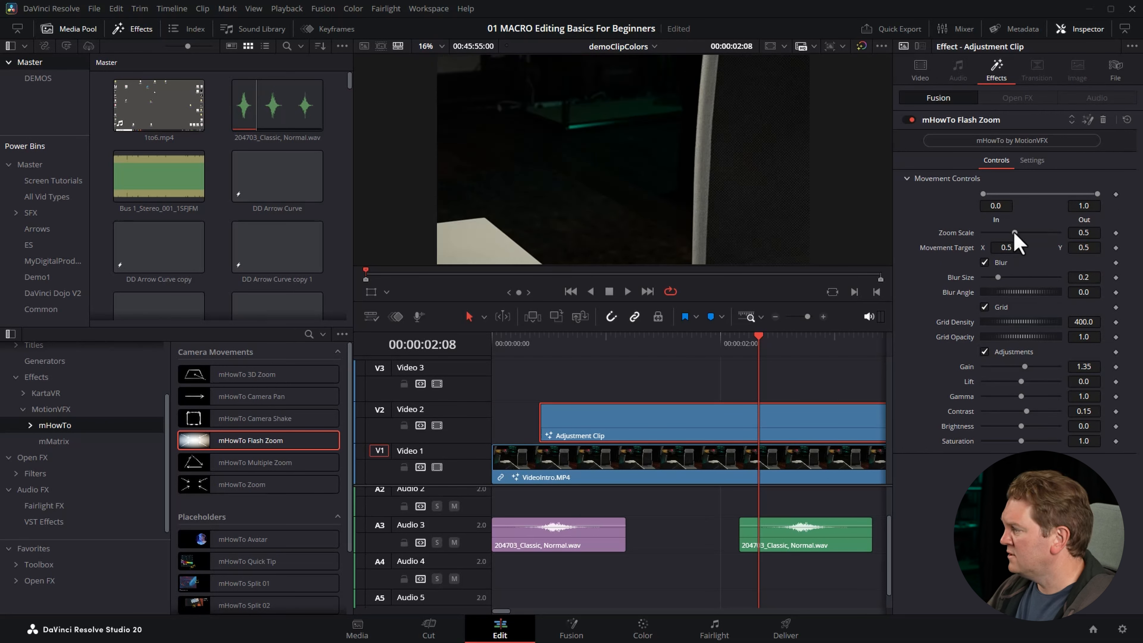
Raise the adjustment clip's Zoom Scale slightly and rename the clip DemoZoomIn.
left_click_drag(1015, 233, 1018, 234)
left_click(1116, 74)
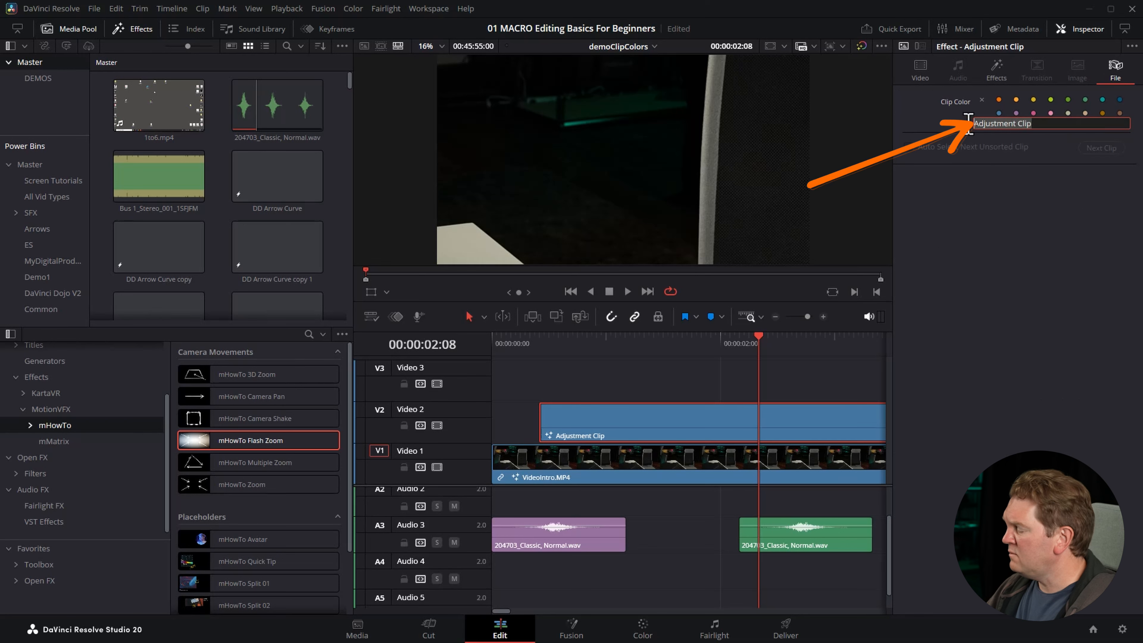
type("DemoZoomIn")
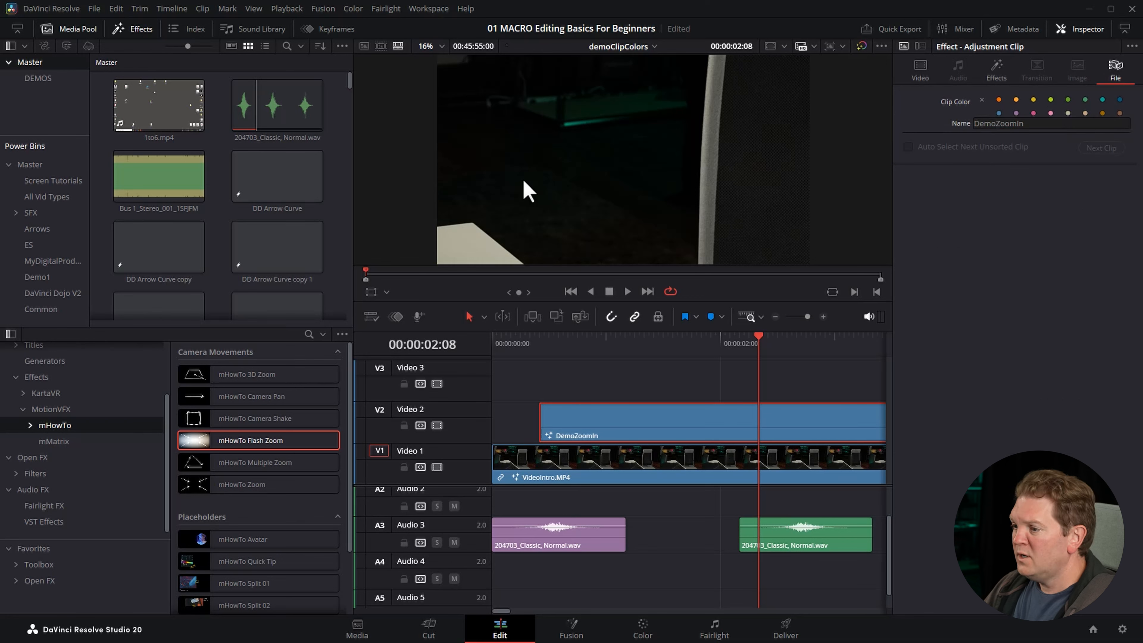
Add the DemoZoomIn adjustment clip from the timeline to the Common power bin.
left_click(31, 310)
left_click_drag(675, 428, 424, 252)
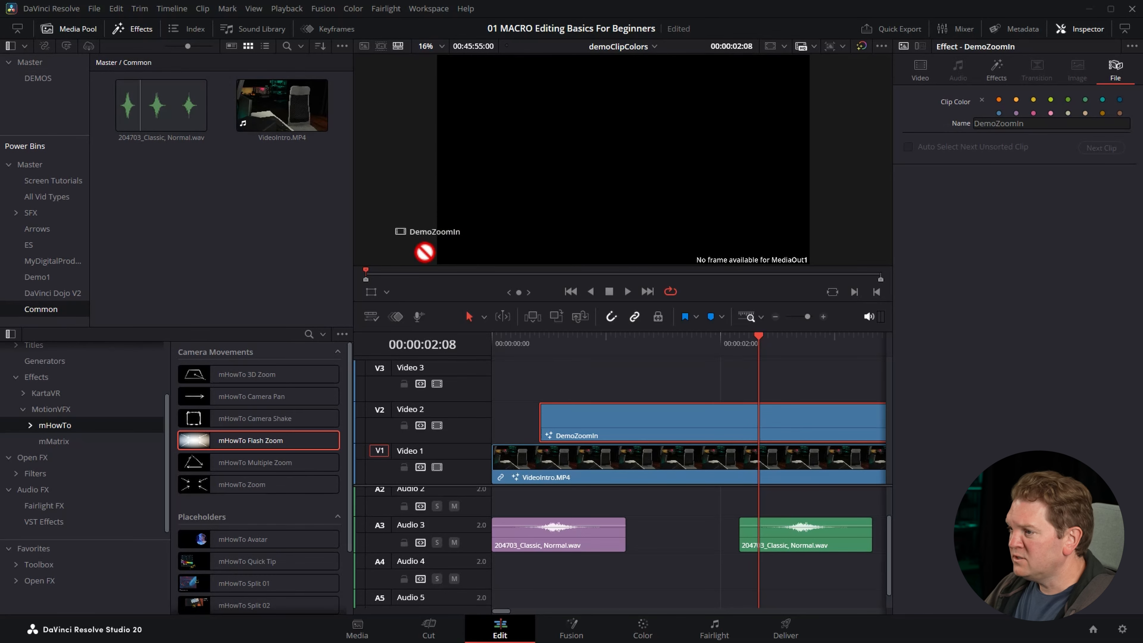
left_click_drag(164, 234, 165, 235)
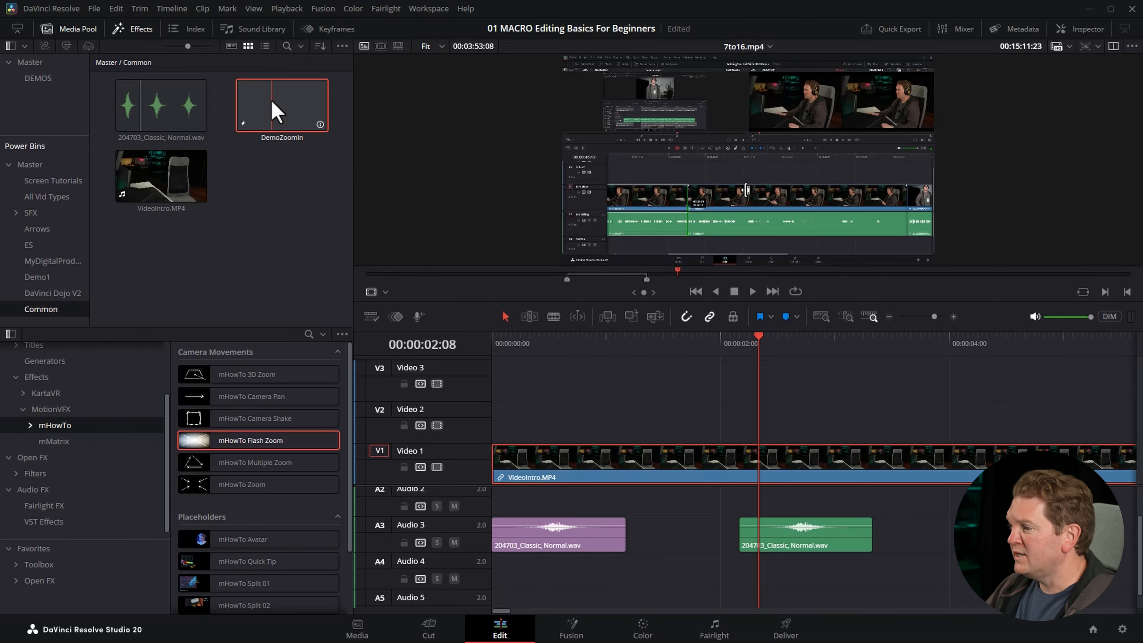
Place DemoZoomIn from the Common power bin on Video 2 a little over one second in, and preview it at 00:00:01:16.
left_click_drag(273, 103, 638, 414)
left_click(616, 344)
left_click_drag(630, 356, 692, 369)
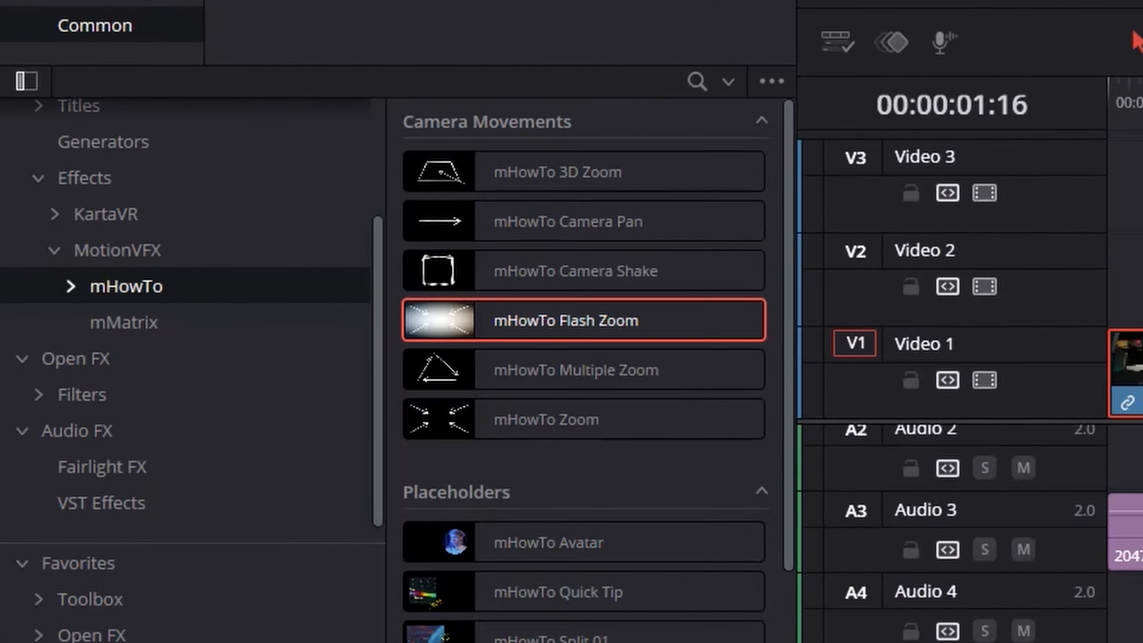
Close the effects library, give the Power Bins list more height and open the options of the Common bin.
left_click(138, 23)
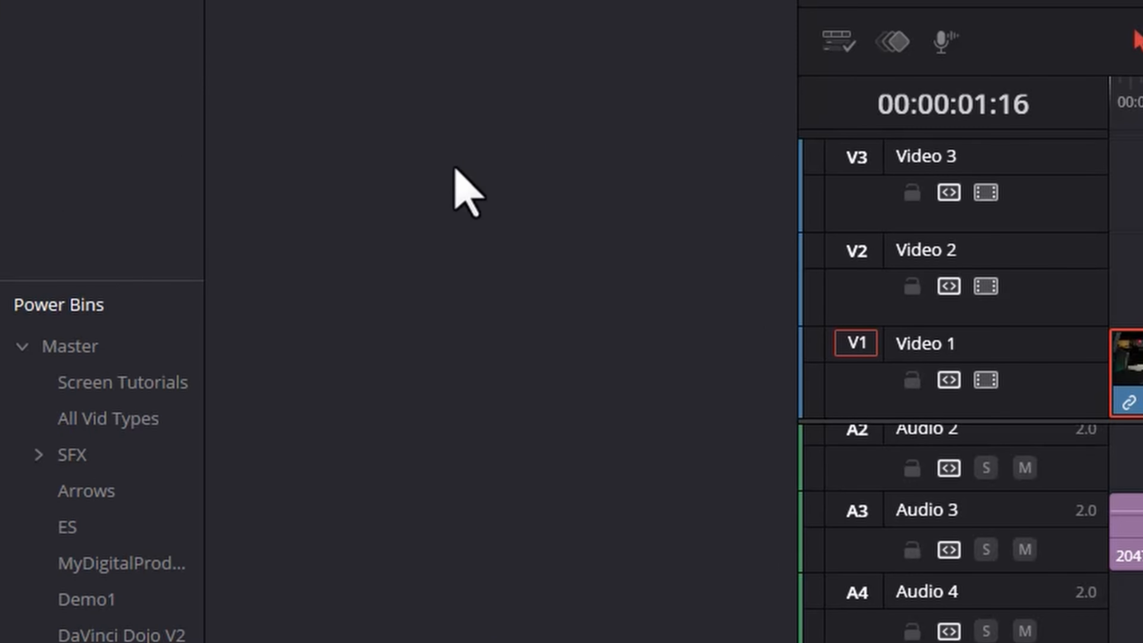
left_click_drag(128, 281, 74, 1)
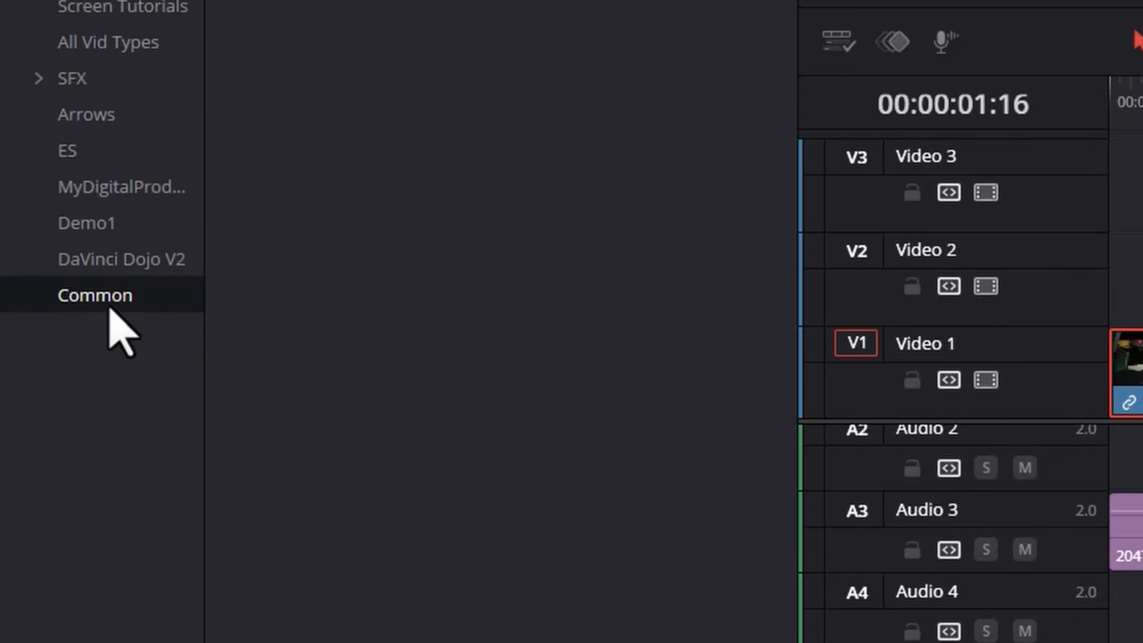
right_click(118, 301)
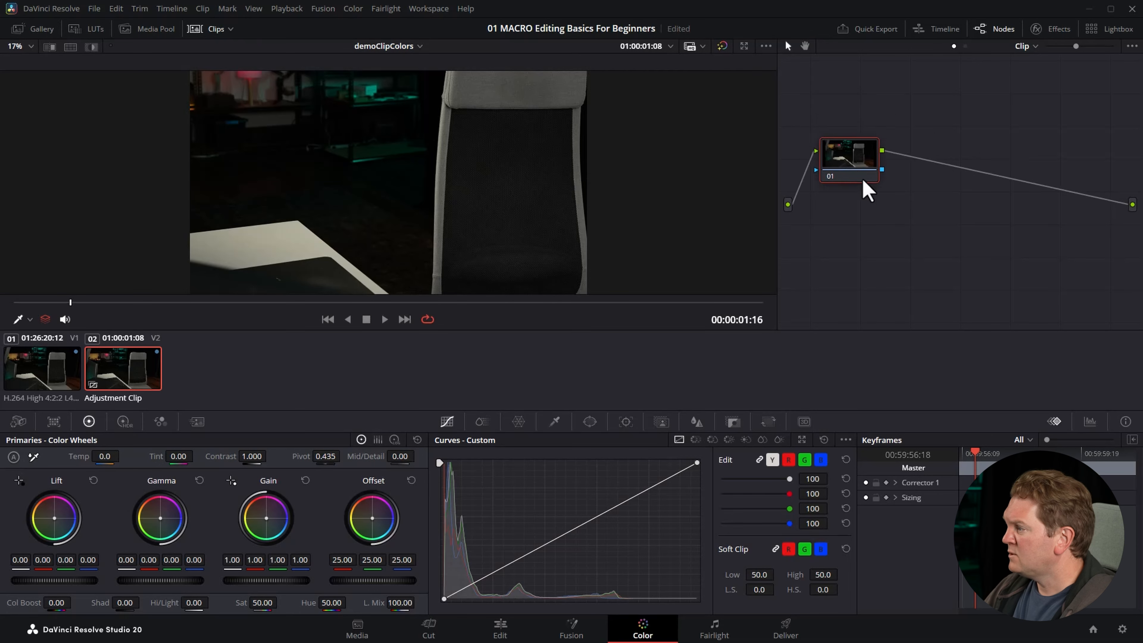
Shift the adjustment clip's Offset to 56.62, 8.73, 92.39 for a purple tint on node 01 and raise the contrast.
left_click_drag(862, 176, 870, 143)
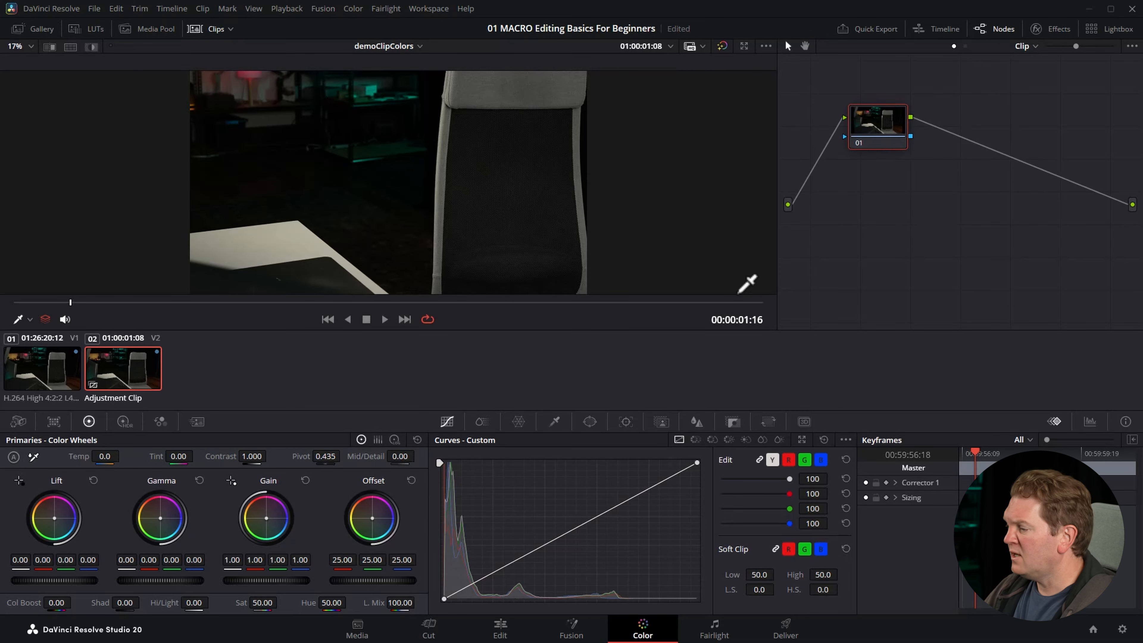
left_click_drag(371, 532, 370, 524)
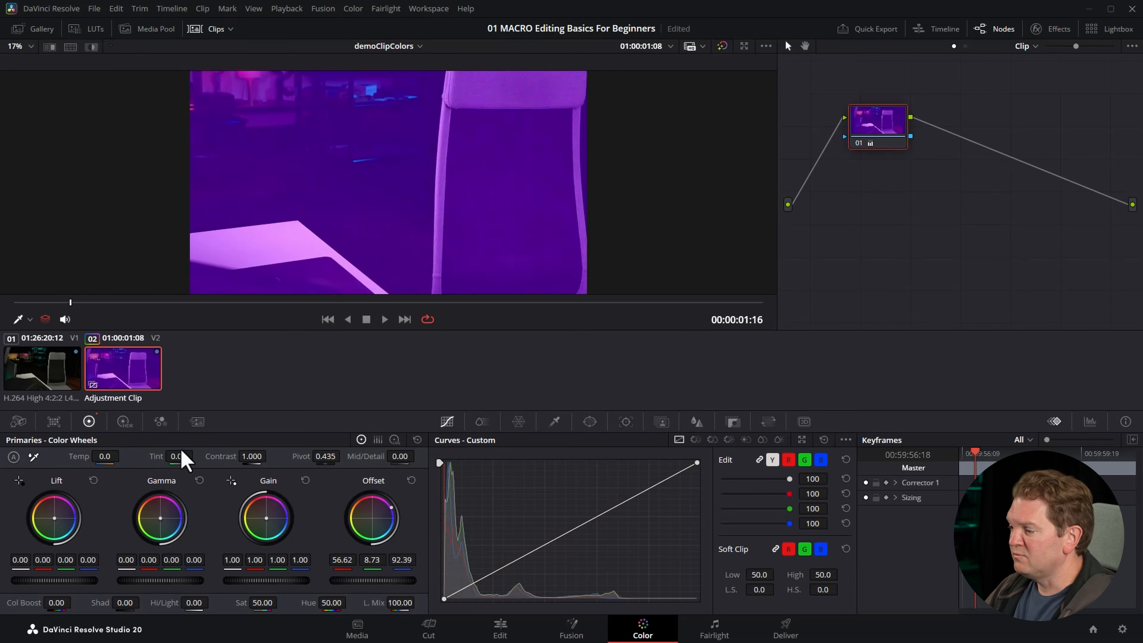
left_click_drag(212, 456, 286, 448)
Add two serial nodes after node 01 and move node 03 below the others in the node graph.
key("alt+s")
key("alt+s")
left_click_drag(1023, 118, 854, 250)
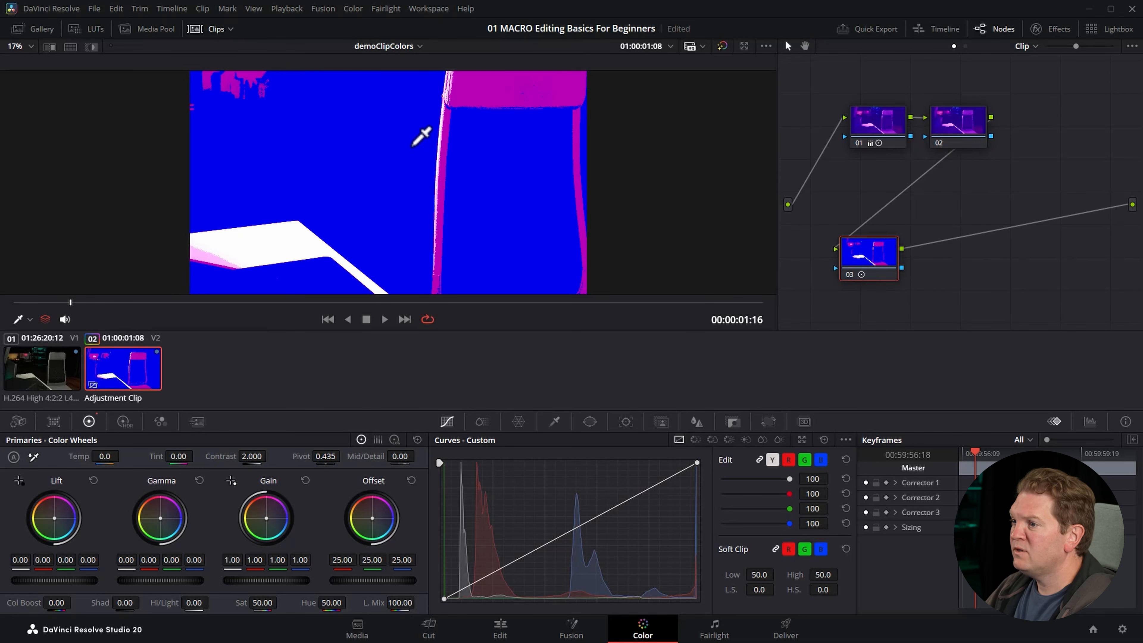
Open the Gallery with its album list and display the PowerGrade 1 stills as a list.
left_click(43, 30)
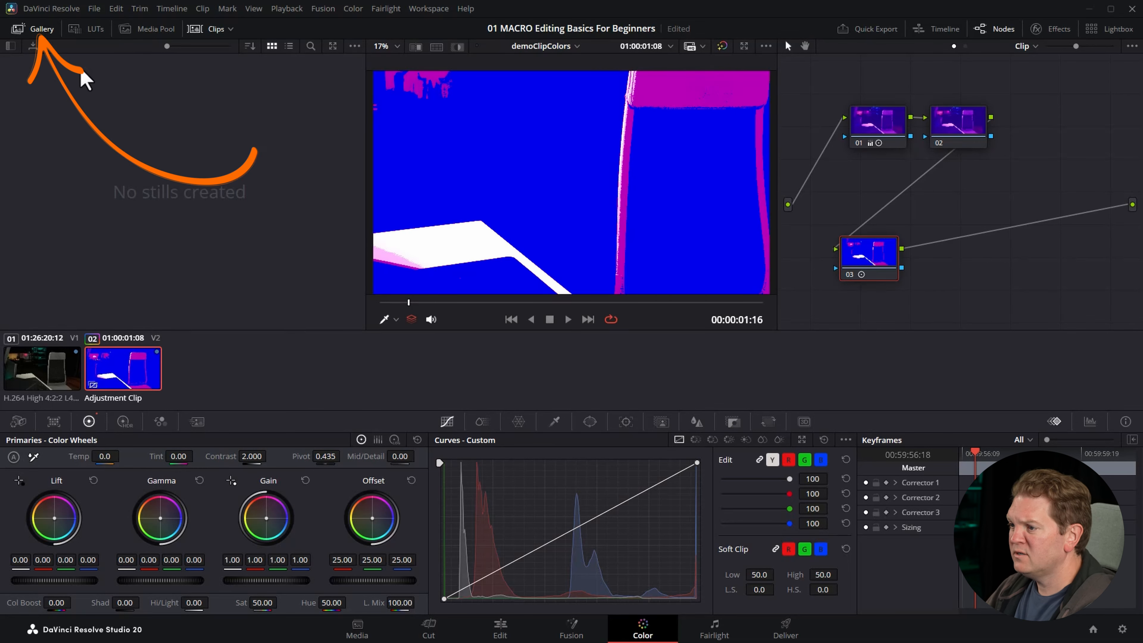
left_click(11, 46)
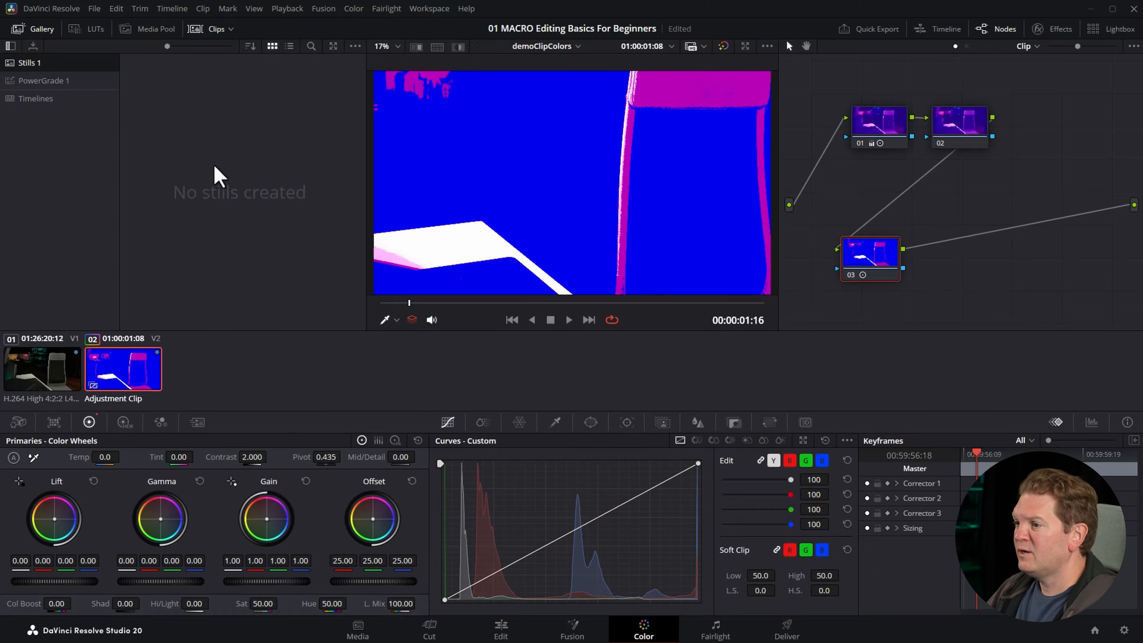
left_click(48, 83)
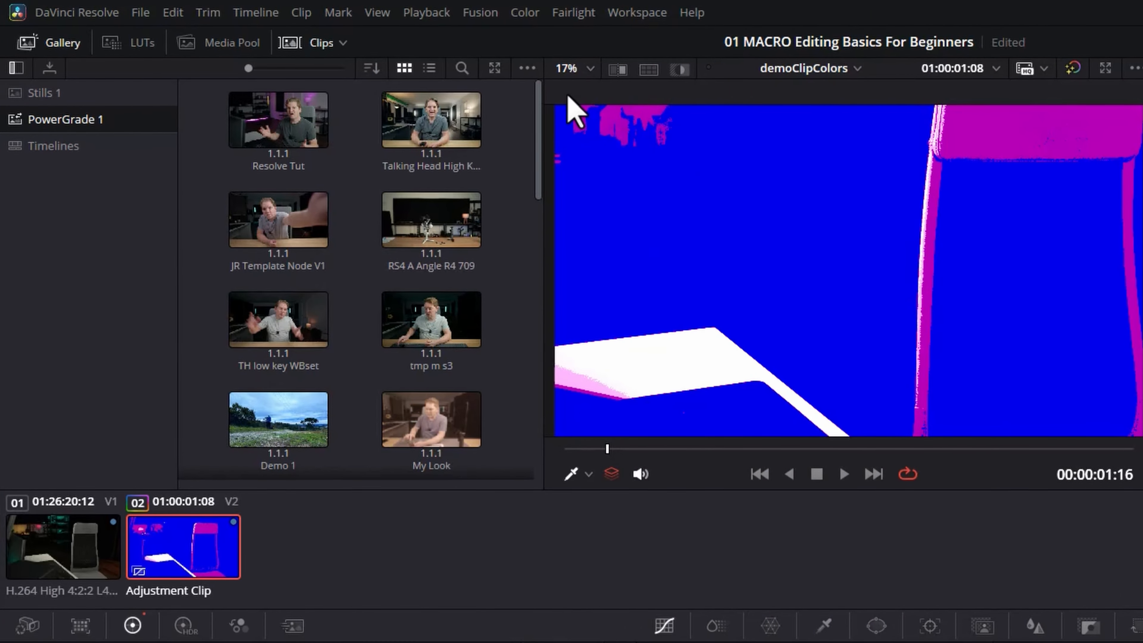
left_click(430, 69)
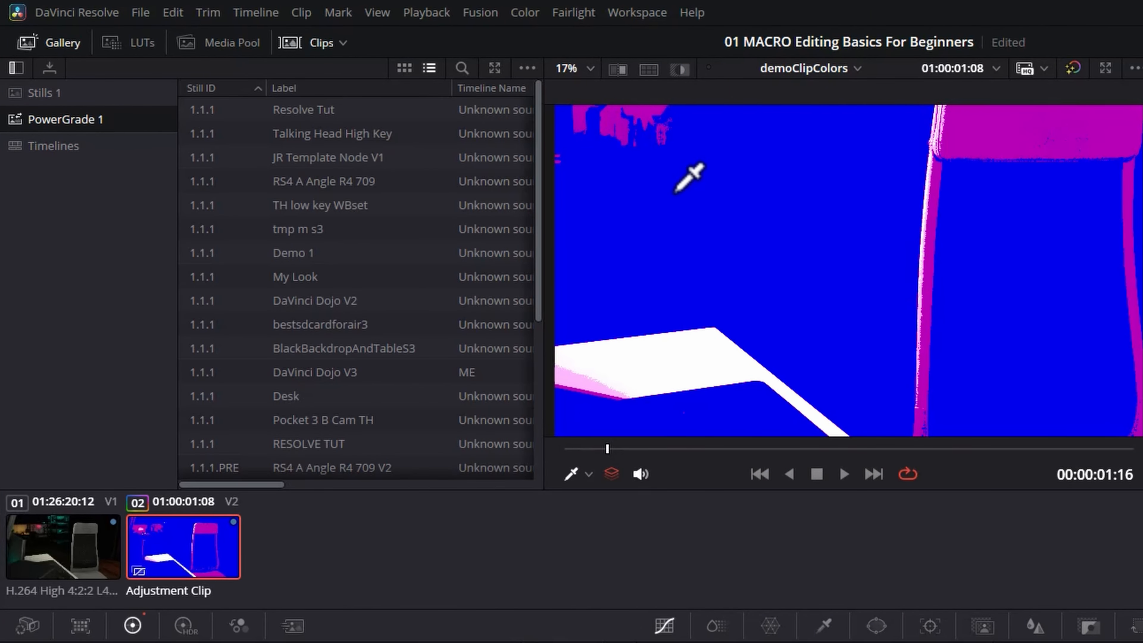
Grab a still of the adjustment clip's grade into PowerGrade 1 and label it "This Is horrible".
right_click(874, 248)
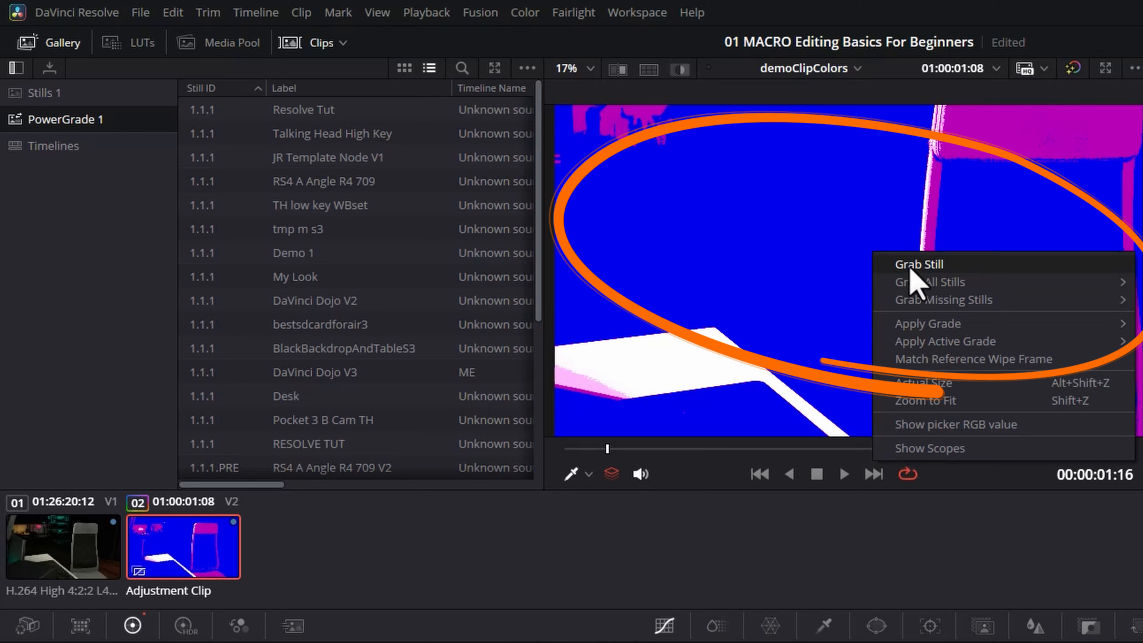
left_click(920, 265)
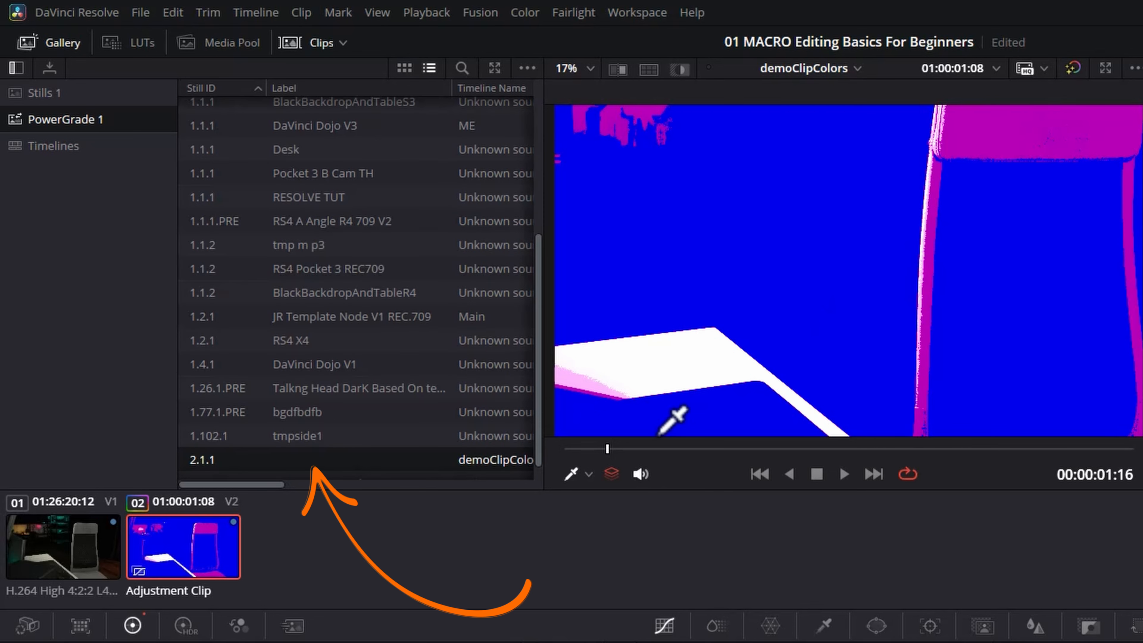
double_click(298, 460)
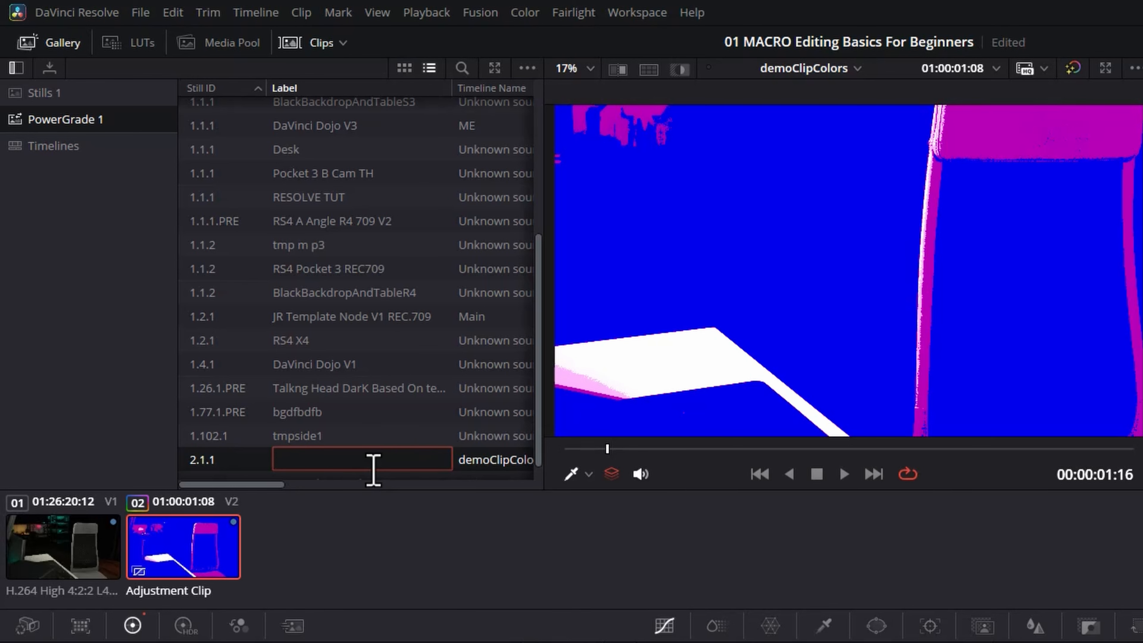
key("Return")
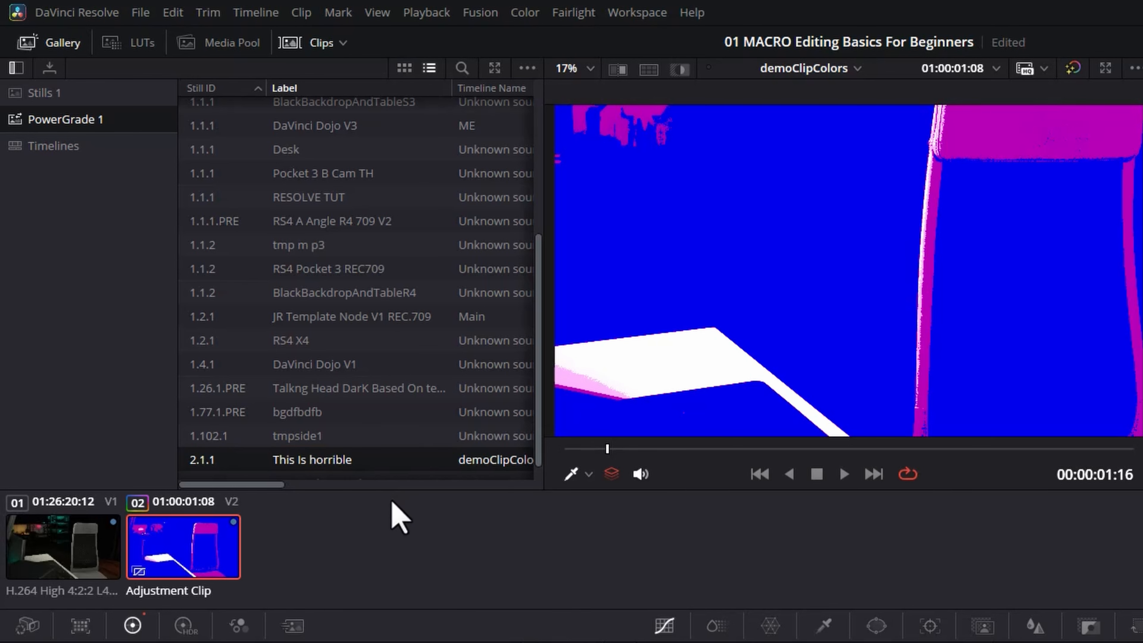
Apply the "This Is horrible" grade from PowerGrade 1 to the first clip, the H.264 footage on V1.
left_click(64, 534)
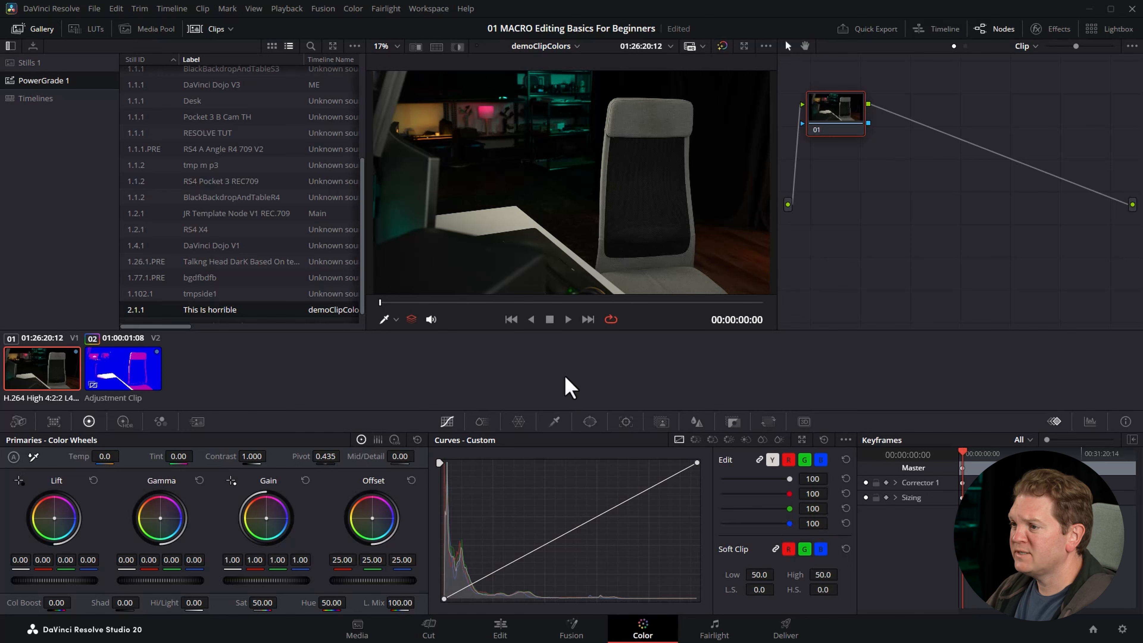
left_click(41, 29)
left_click(40, 29)
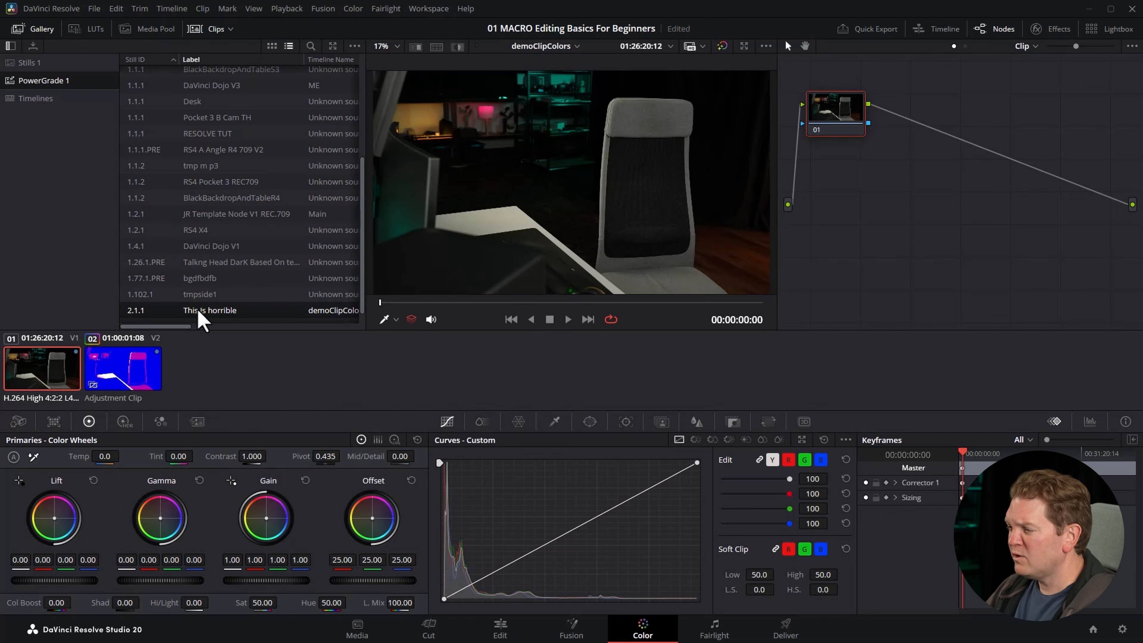
right_click(260, 322)
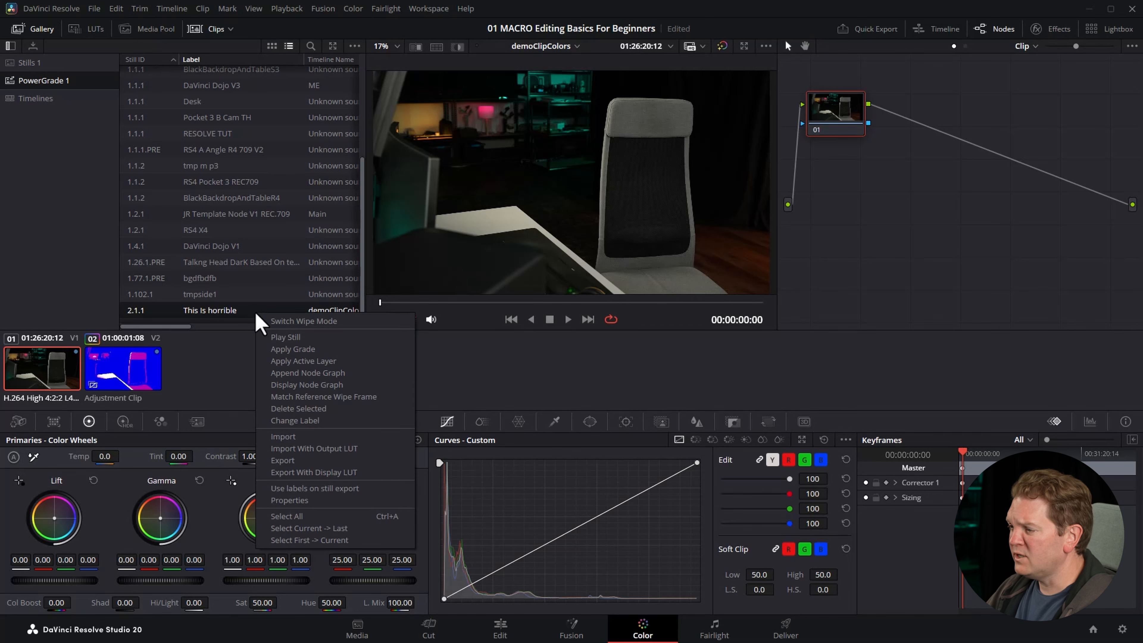
left_click(321, 350)
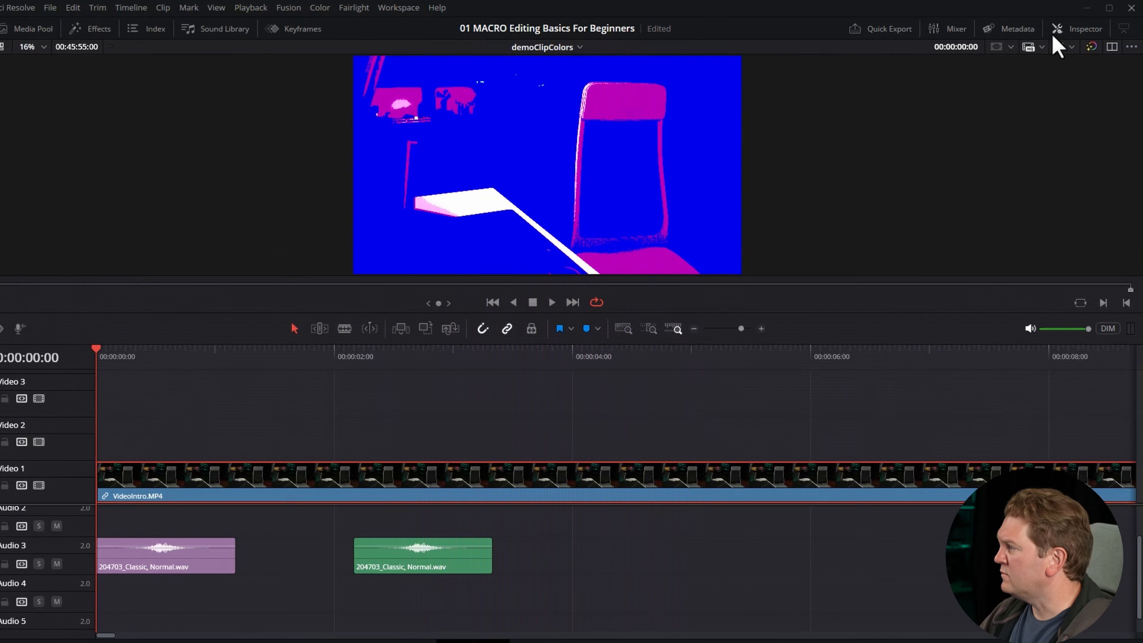
Enable AI Voice Isolation on the audio of VideoIntro.MP4 and set its Amount to 20 in the effect's own settings window.
left_click(1092, 28)
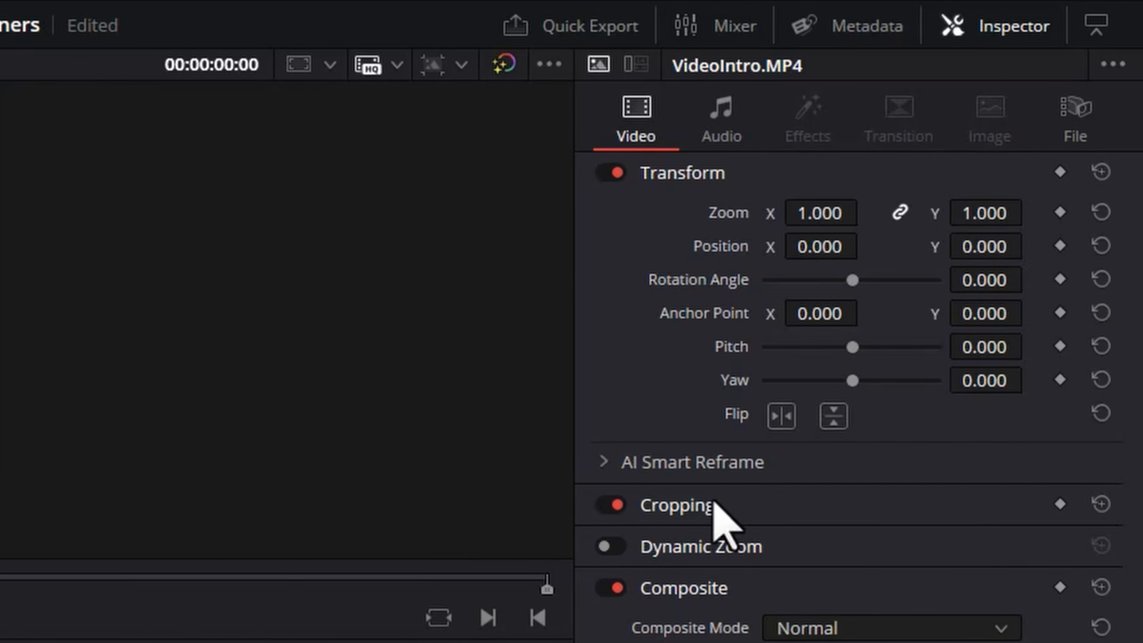
left_click(729, 135)
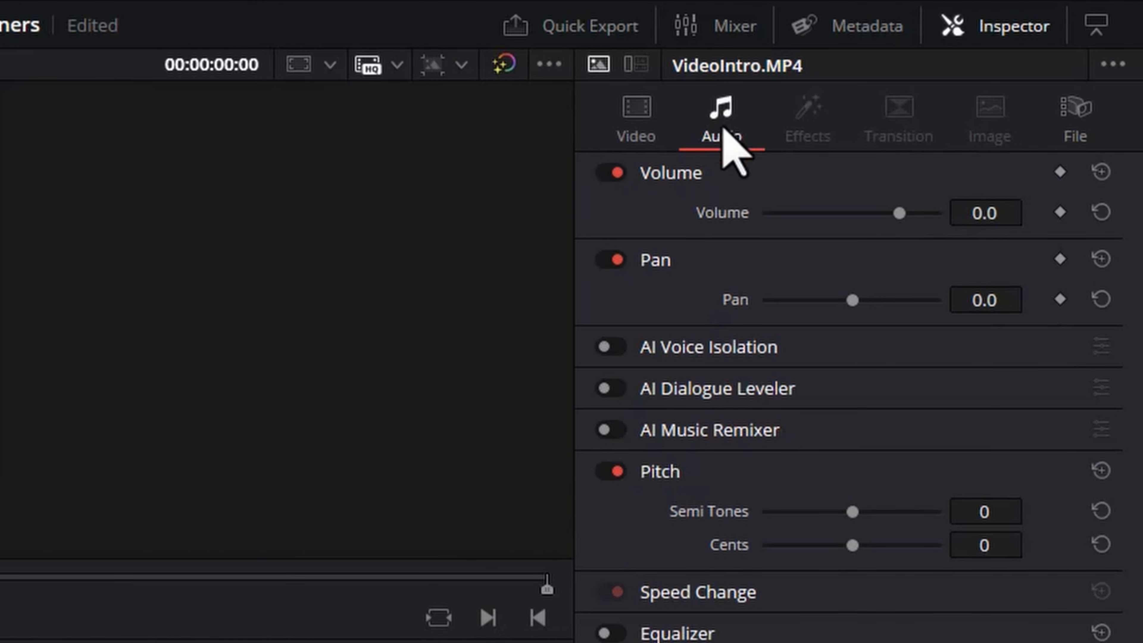
left_click(621, 351)
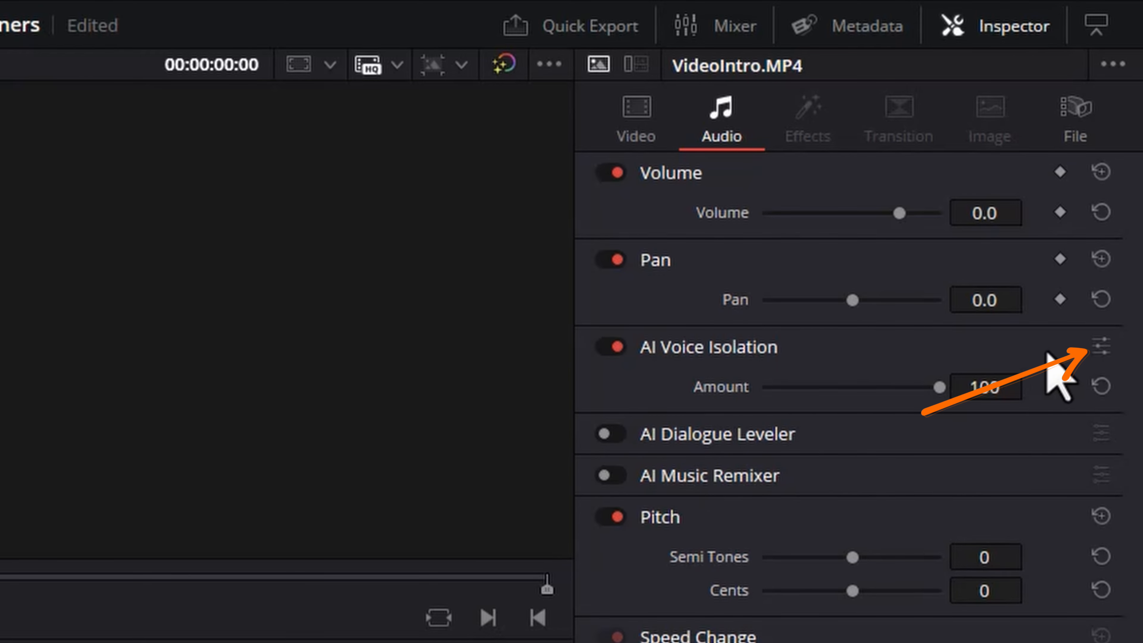
left_click(1099, 346)
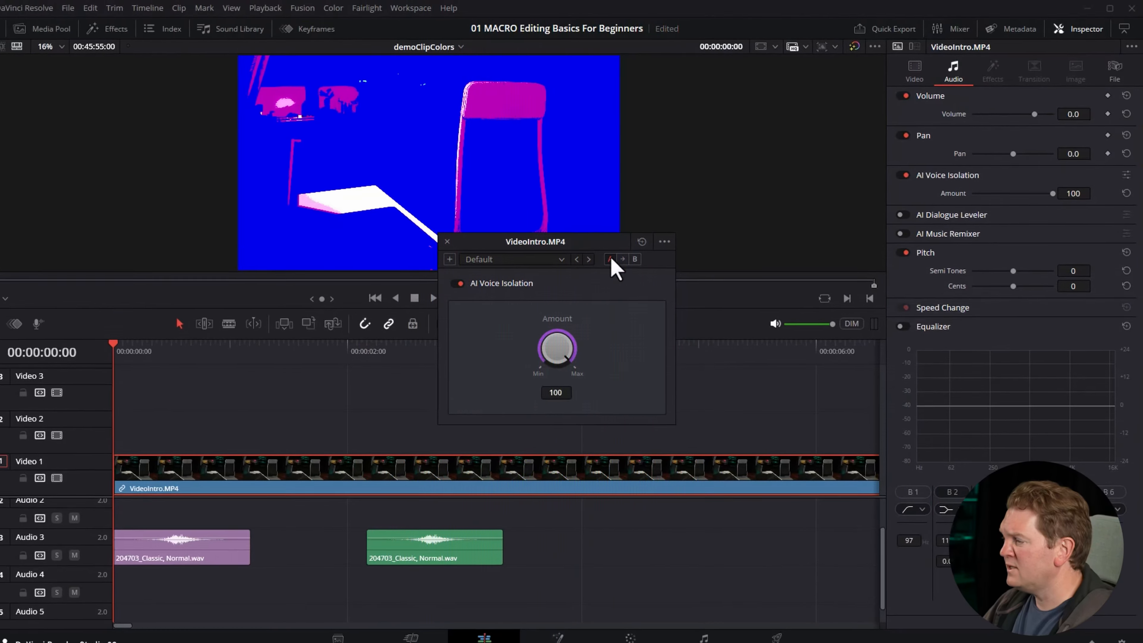
left_click_drag(569, 338, 377, 364)
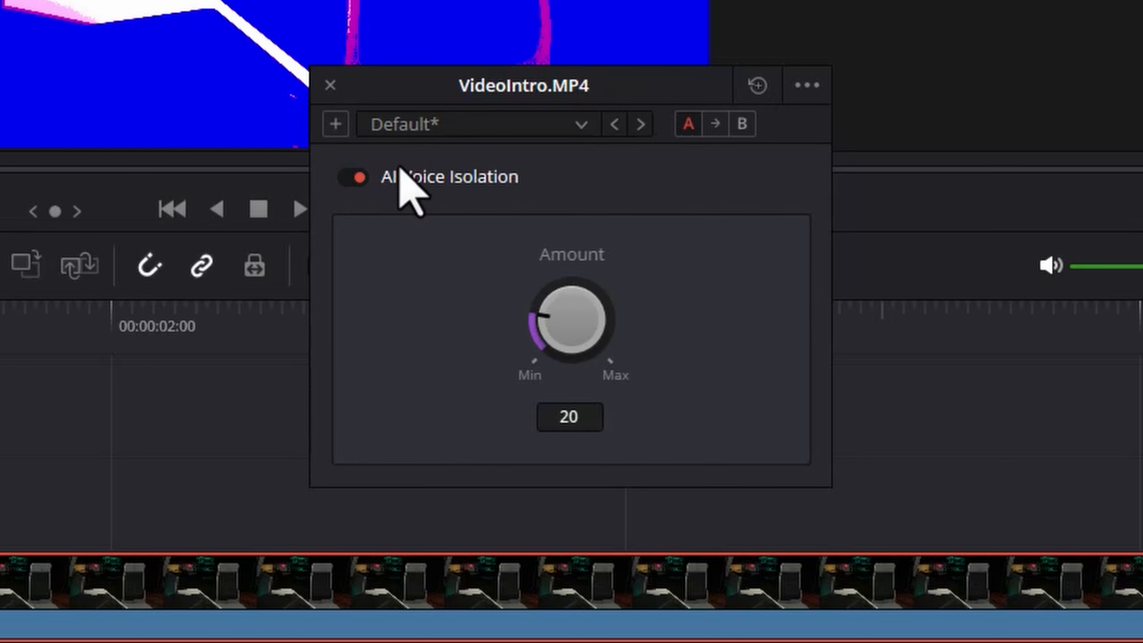
Save the voice isolation settings as a preset named "DEMO for Dojo".
left_click(335, 124)
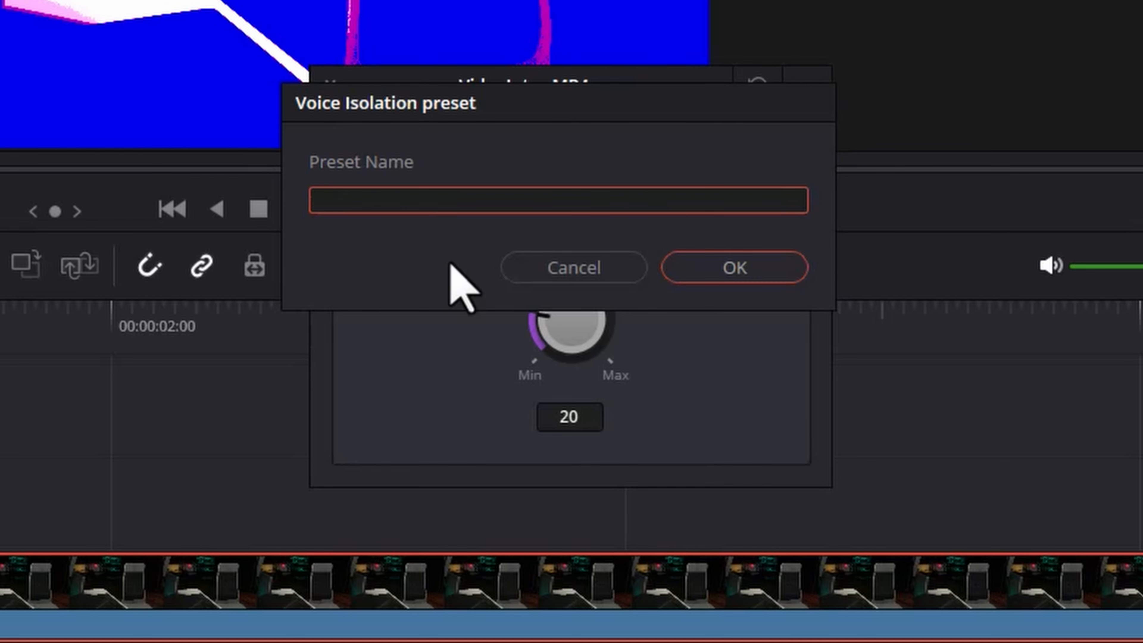
type("DEMO for Dojo")
left_click(770, 268)
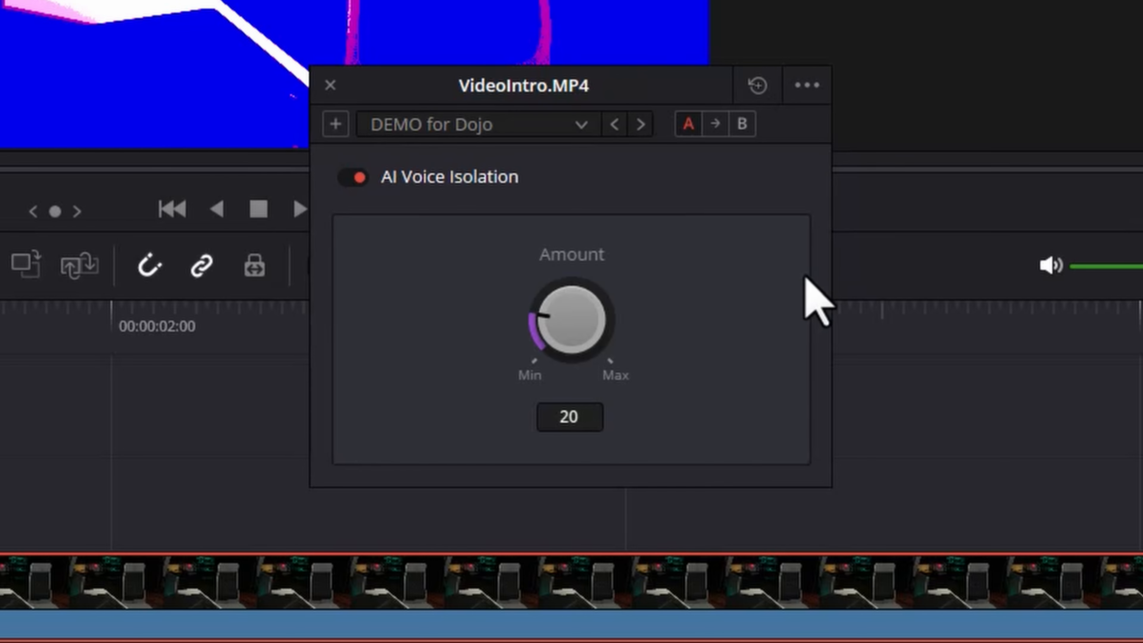
Load the DEMO for Dojo voice isolation preset on VideoIntro.MP4, and reload it once the Amount has been changed to 100.
left_click(585, 125)
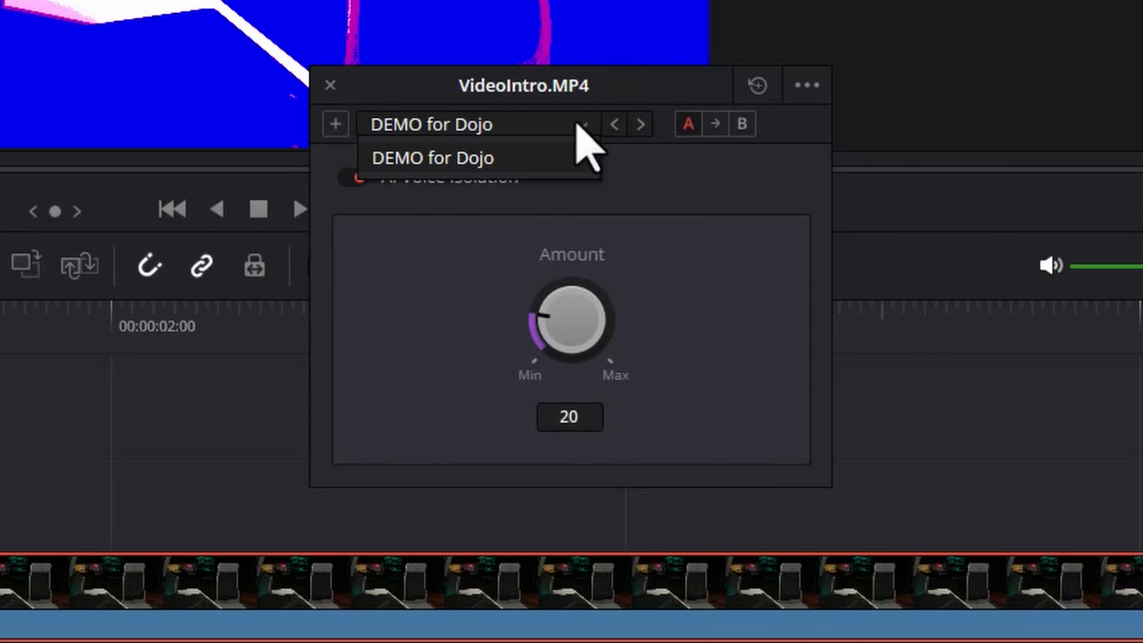
left_click(430, 161)
left_click(583, 126)
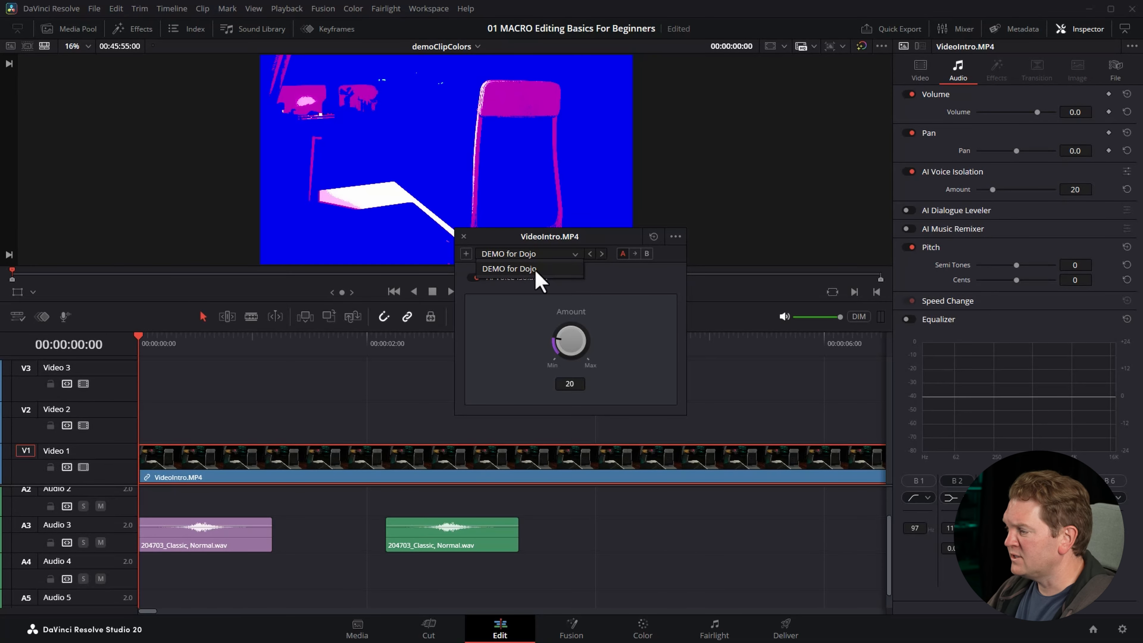
left_click(527, 270)
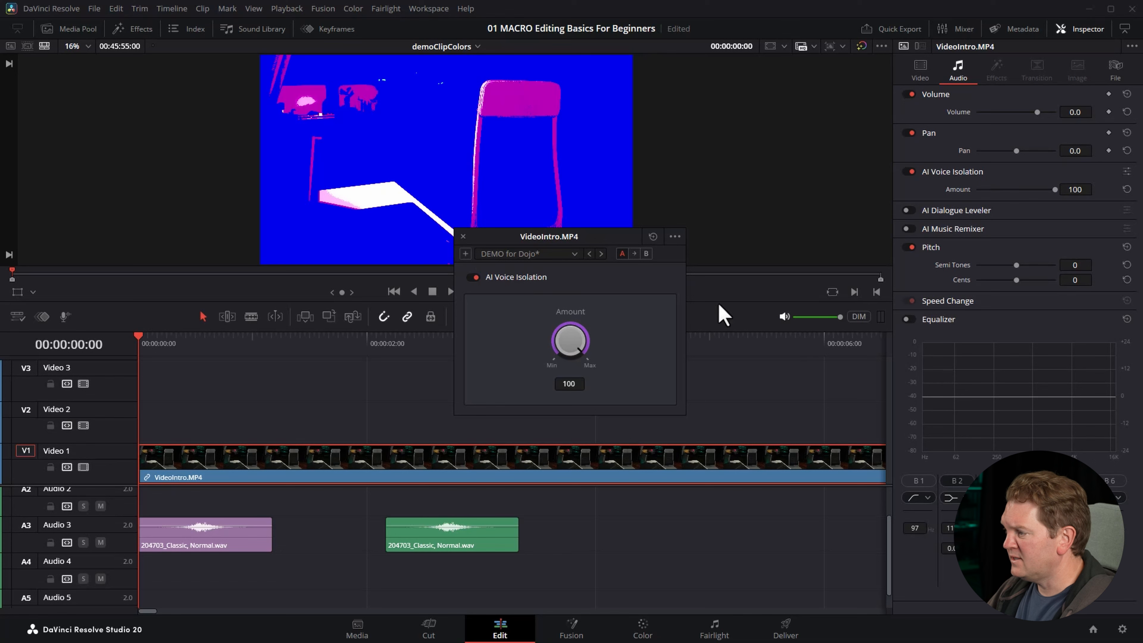
left_click(575, 254)
left_click(523, 270)
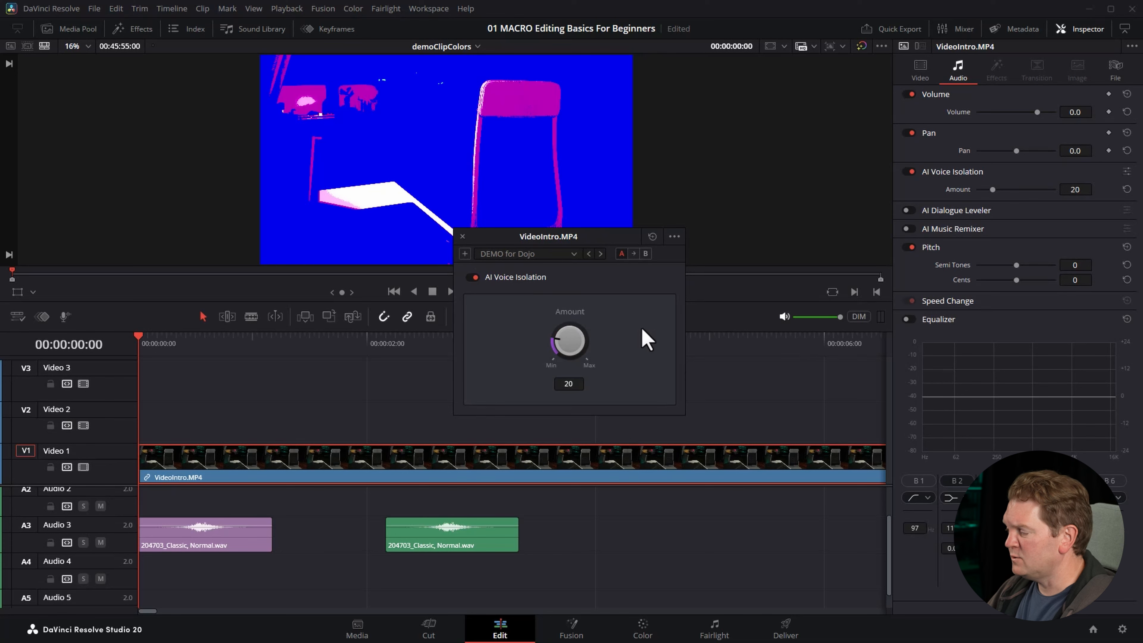